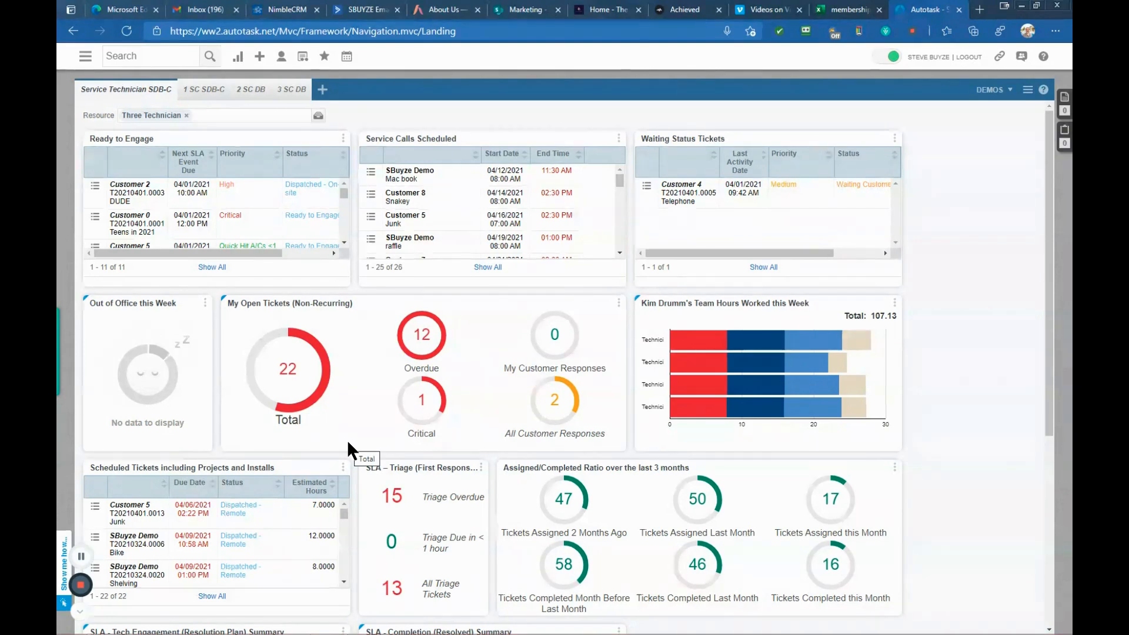
- Open the user-defined fields list for Tickets from the Admin application-wide shared features
click(57, 346)
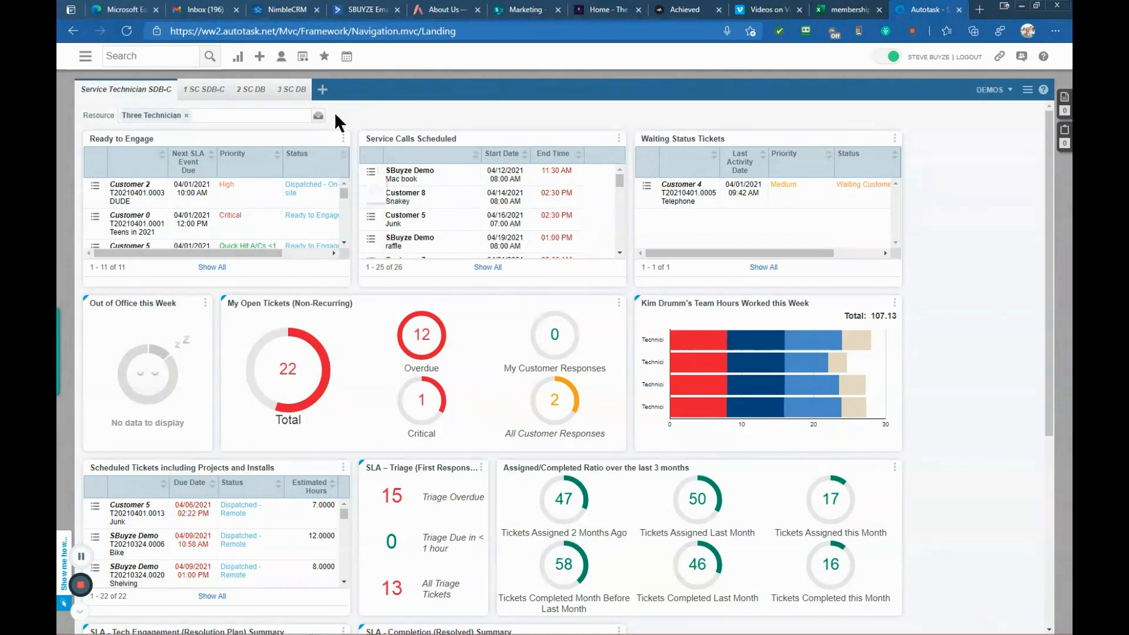
click(324, 57)
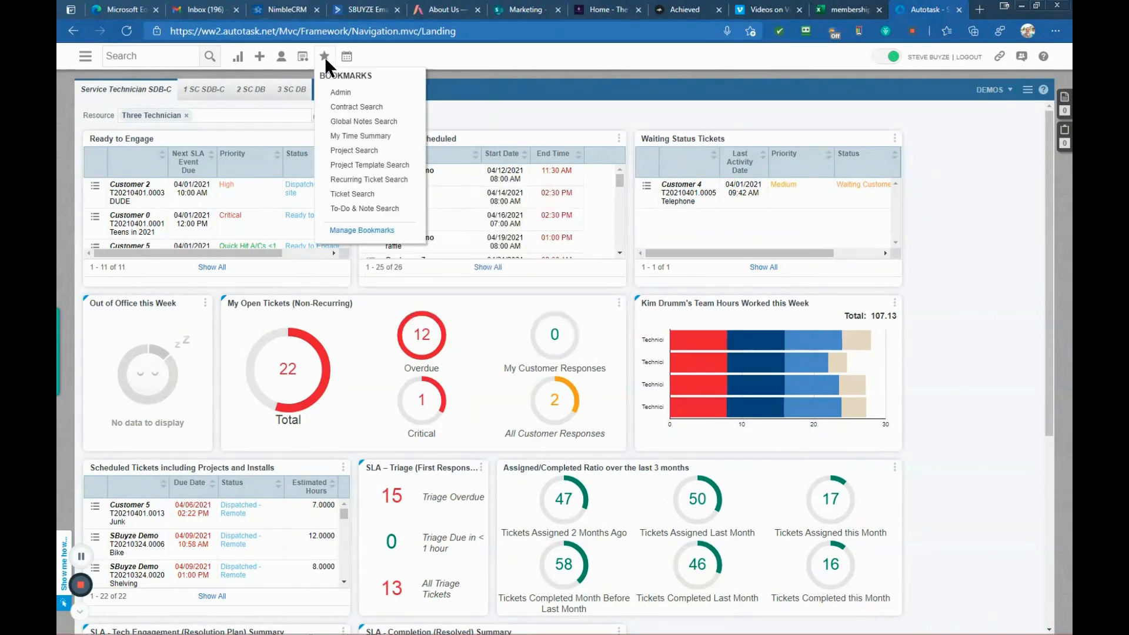
click(340, 94)
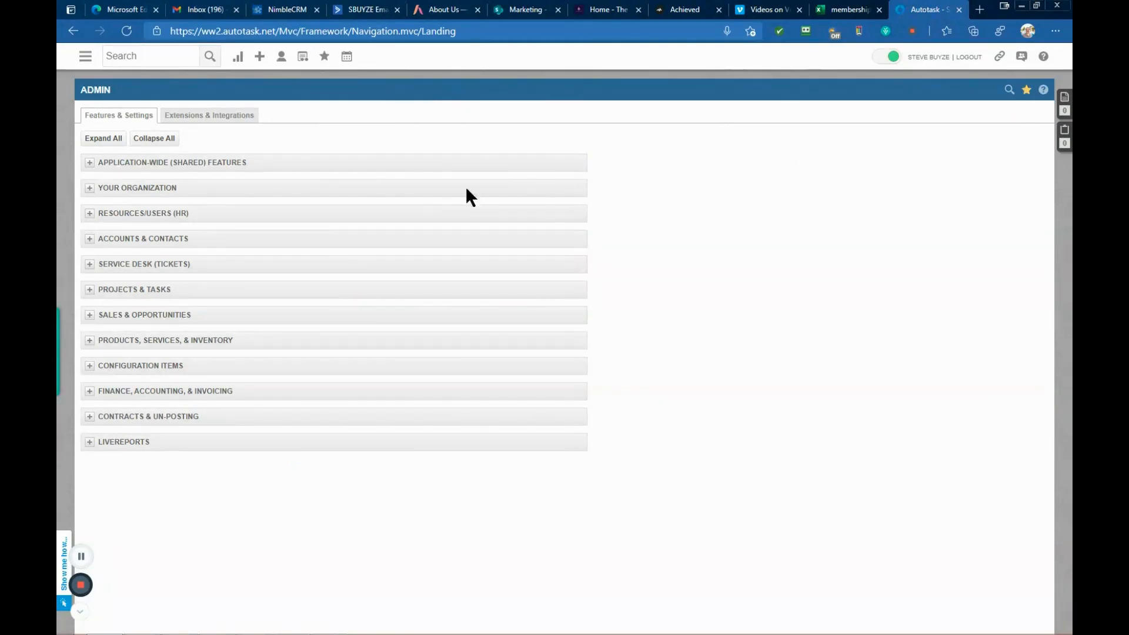
click(90, 164)
click(134, 212)
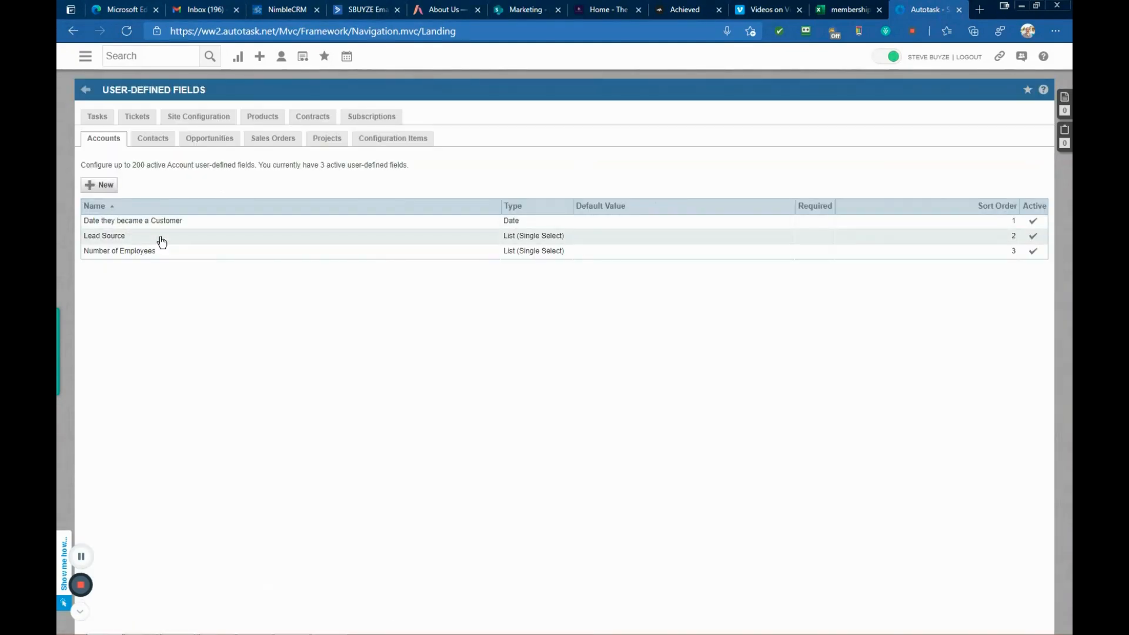
click(138, 117)
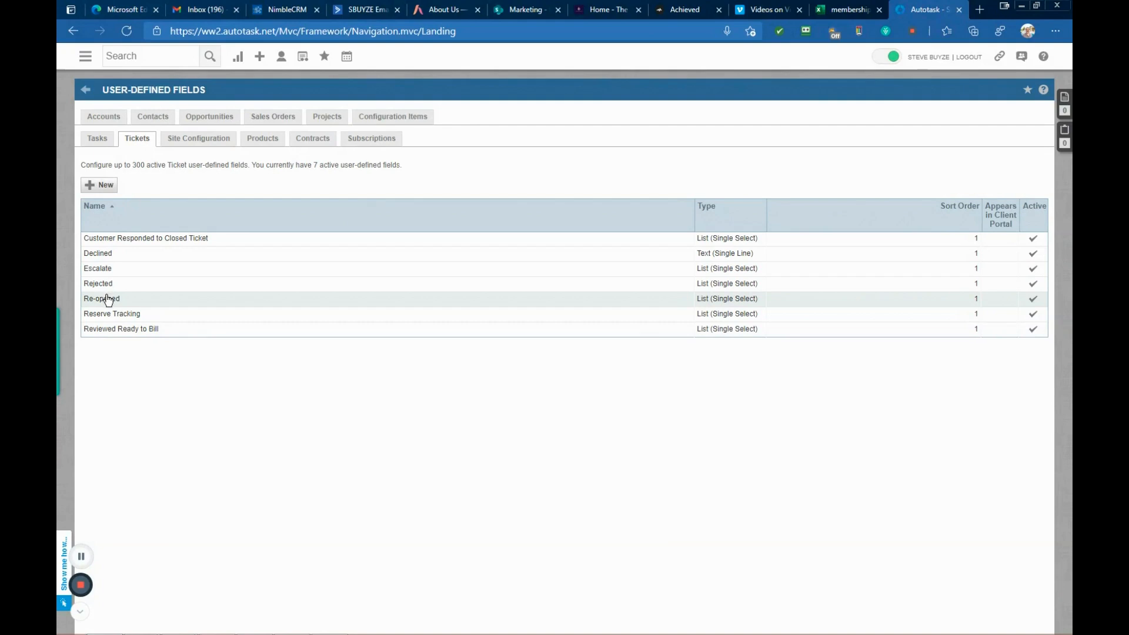
- Review the Re-opened ticket field's setup, including its field type choices and list options, and leave it without saving
double_click(108, 300)
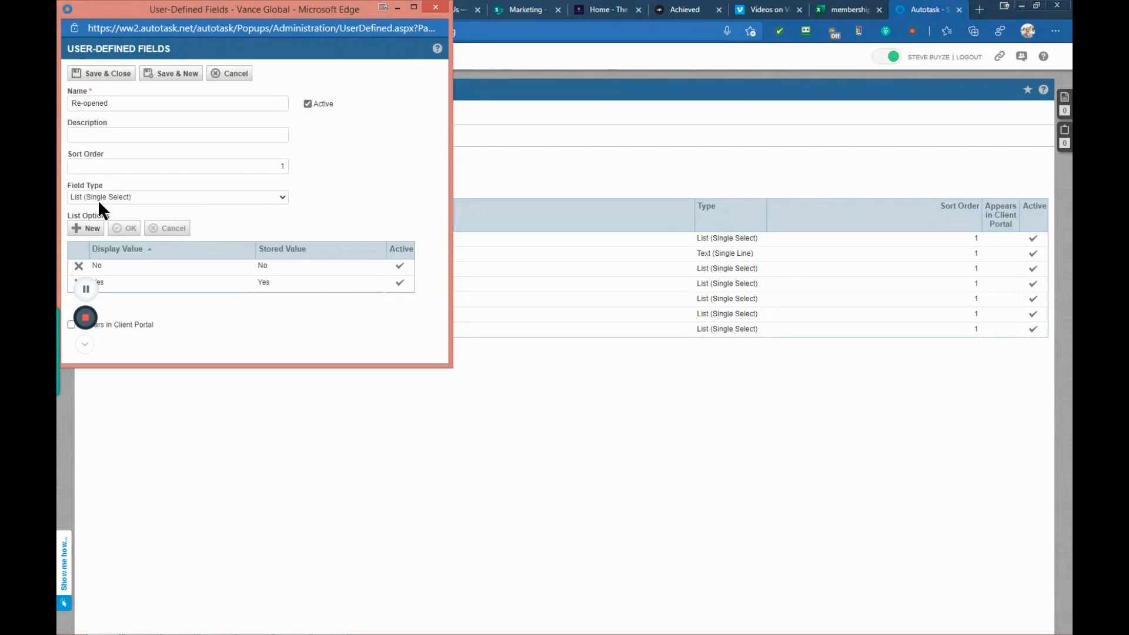
click(283, 197)
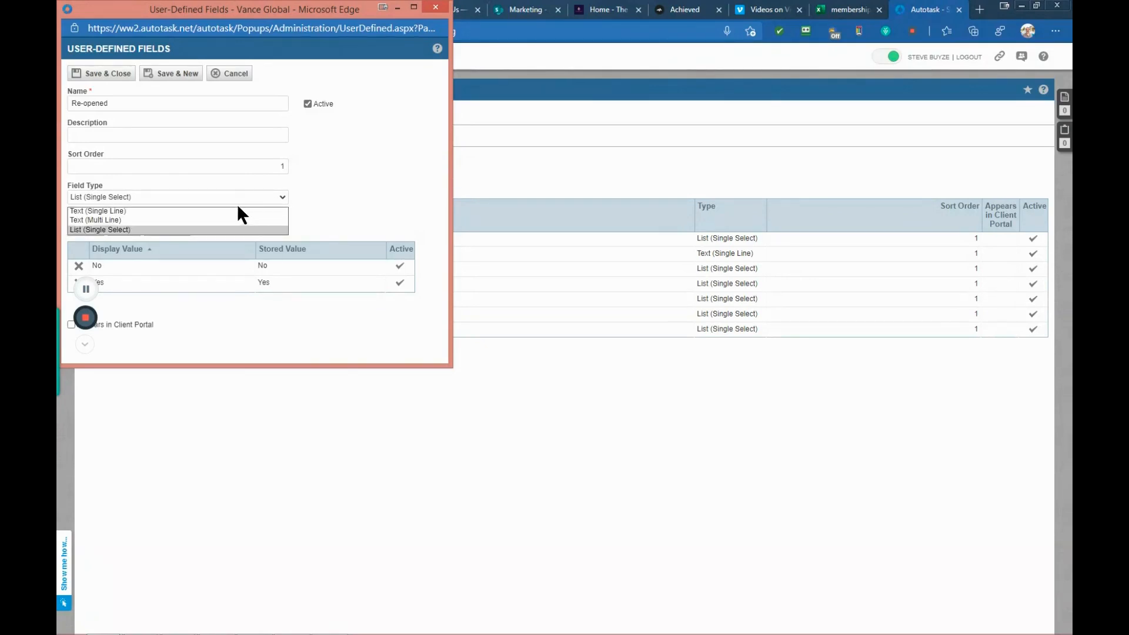
click(213, 228)
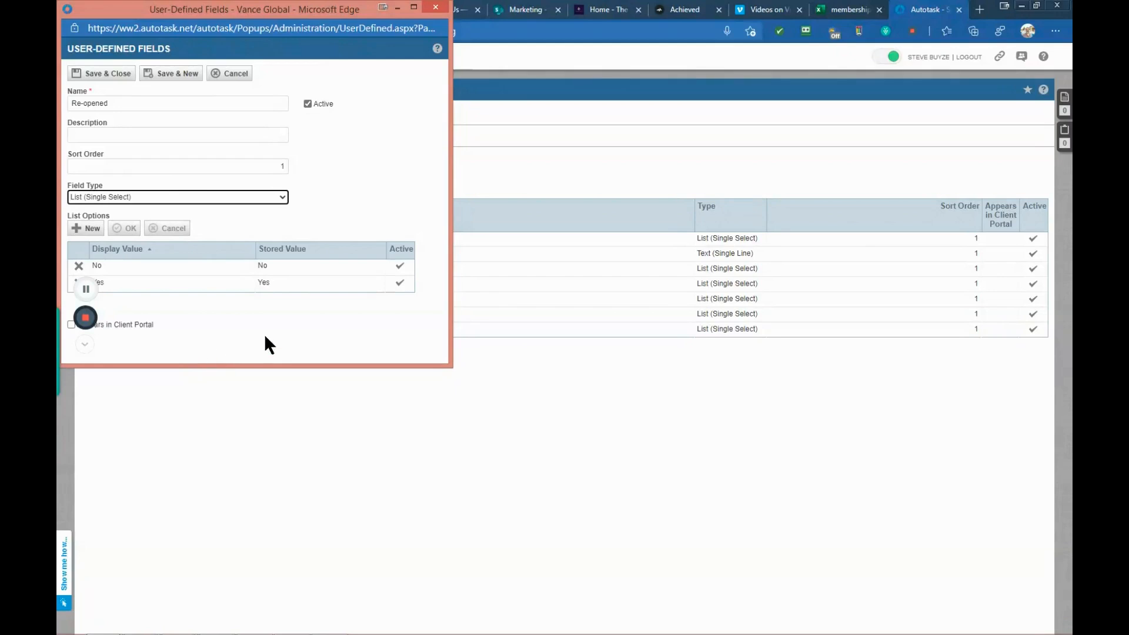
drag(287, 6, 358, 23)
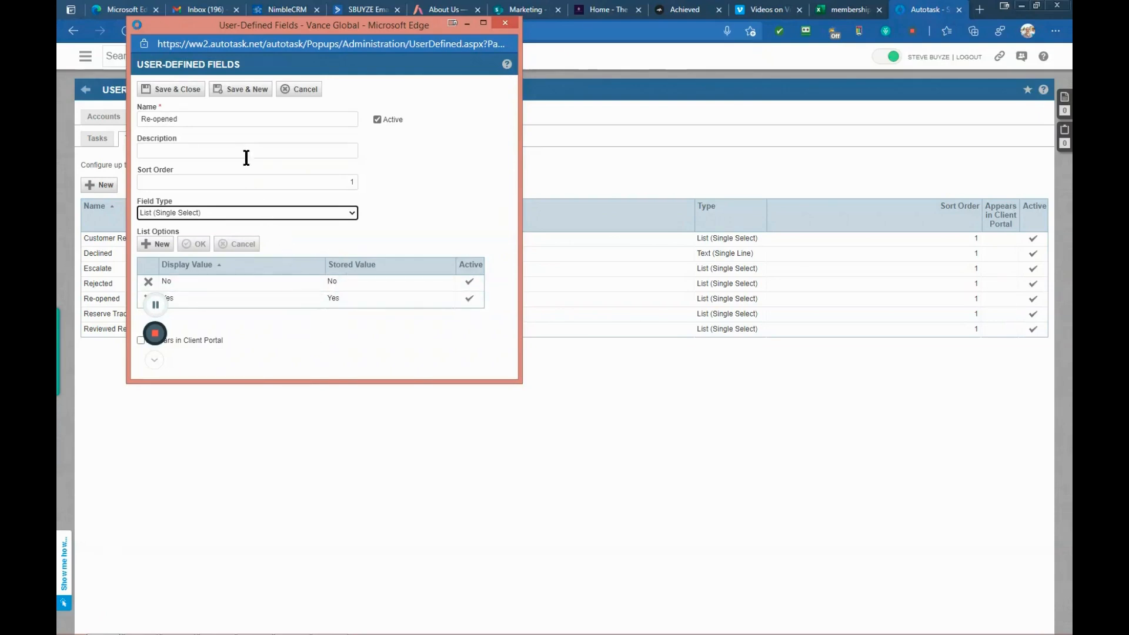
click(305, 91)
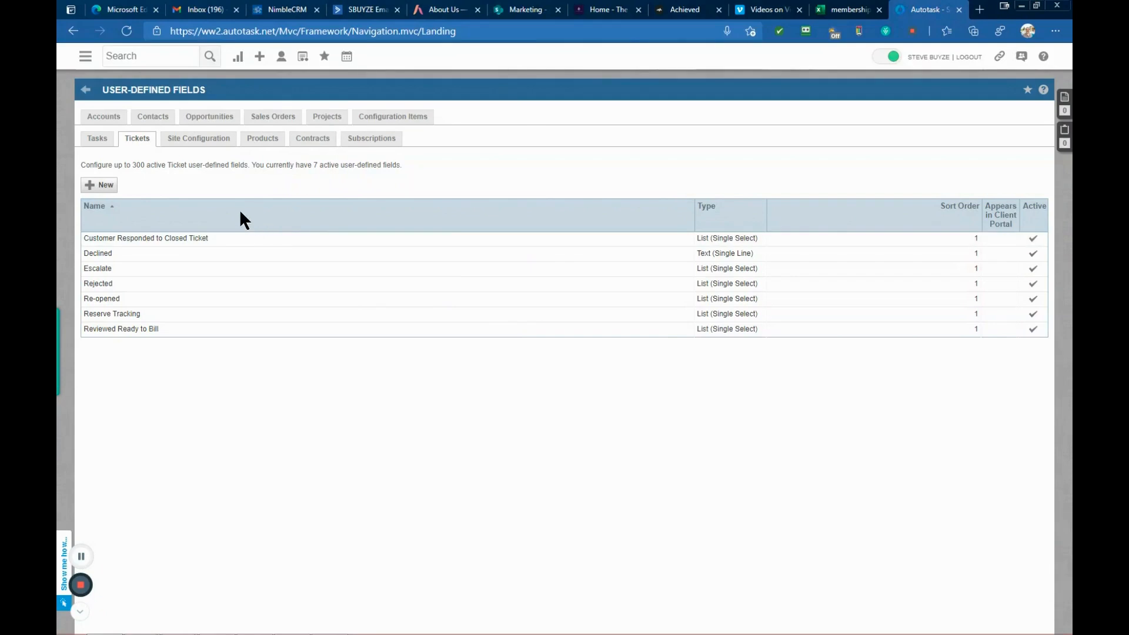
- Examine the Escalate ticket field's type and list options, close it without saving, and check the actions available for it
click(102, 269)
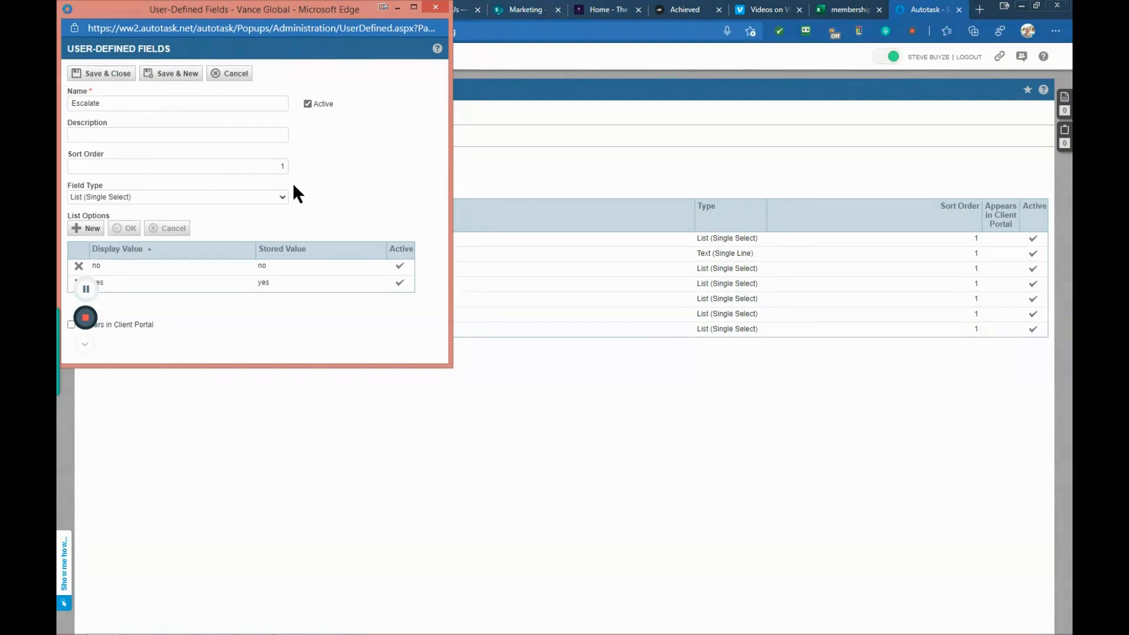
click(281, 199)
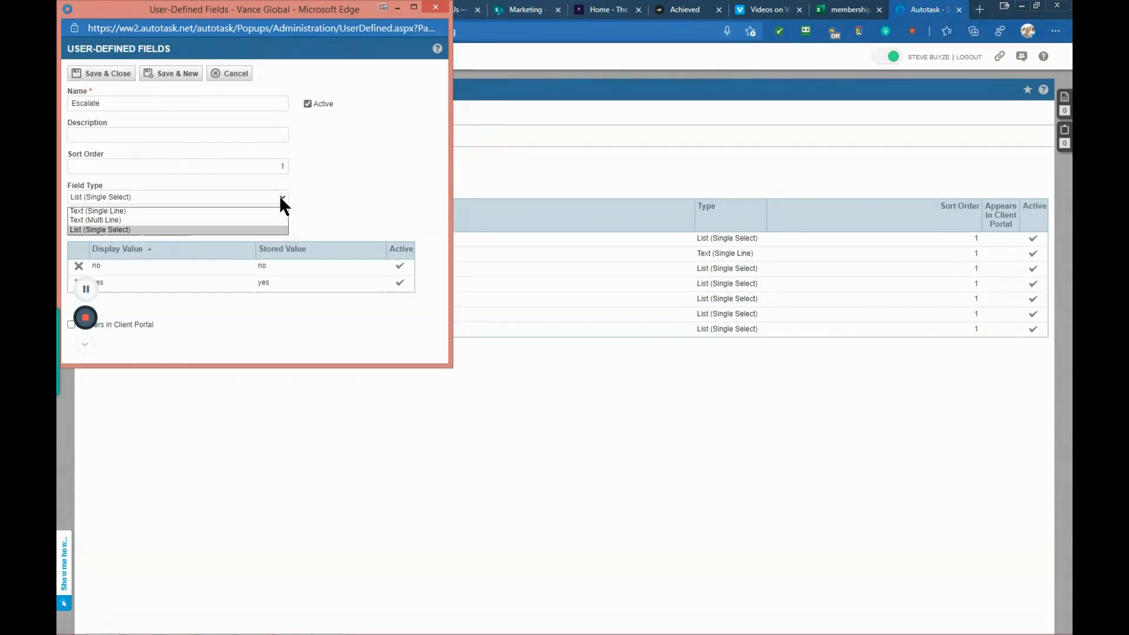
click(230, 229)
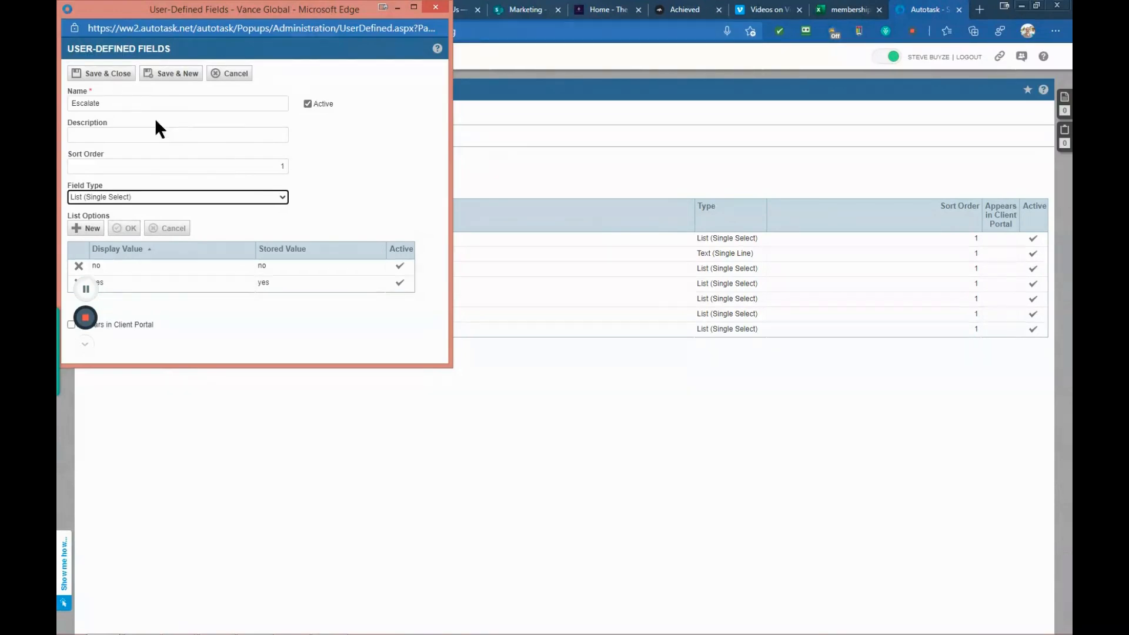
click(238, 73)
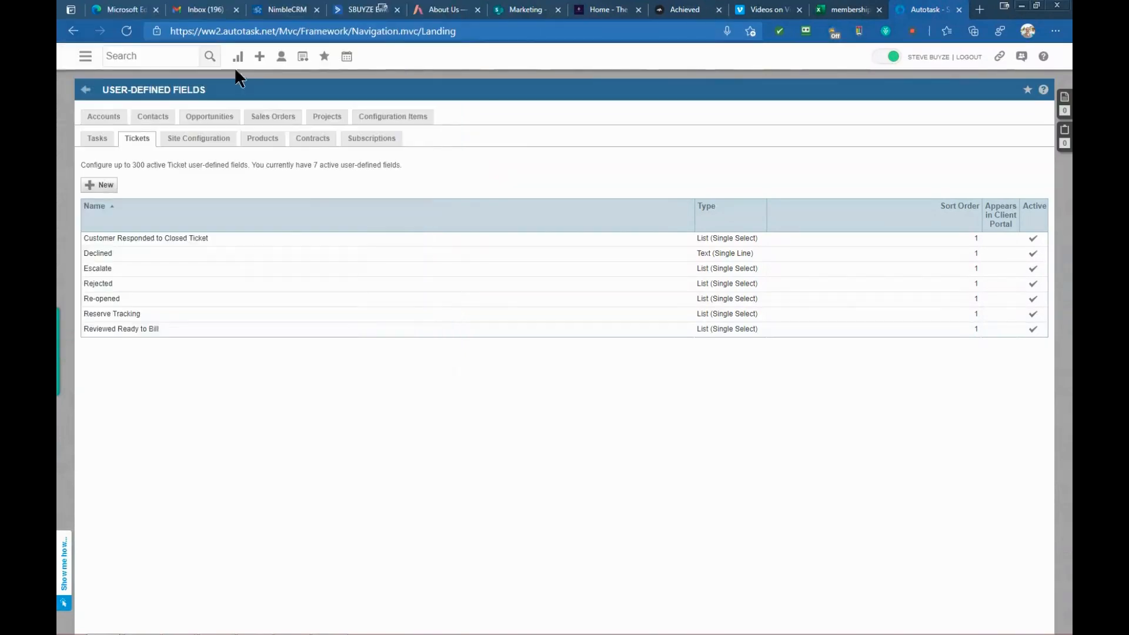
click(108, 274)
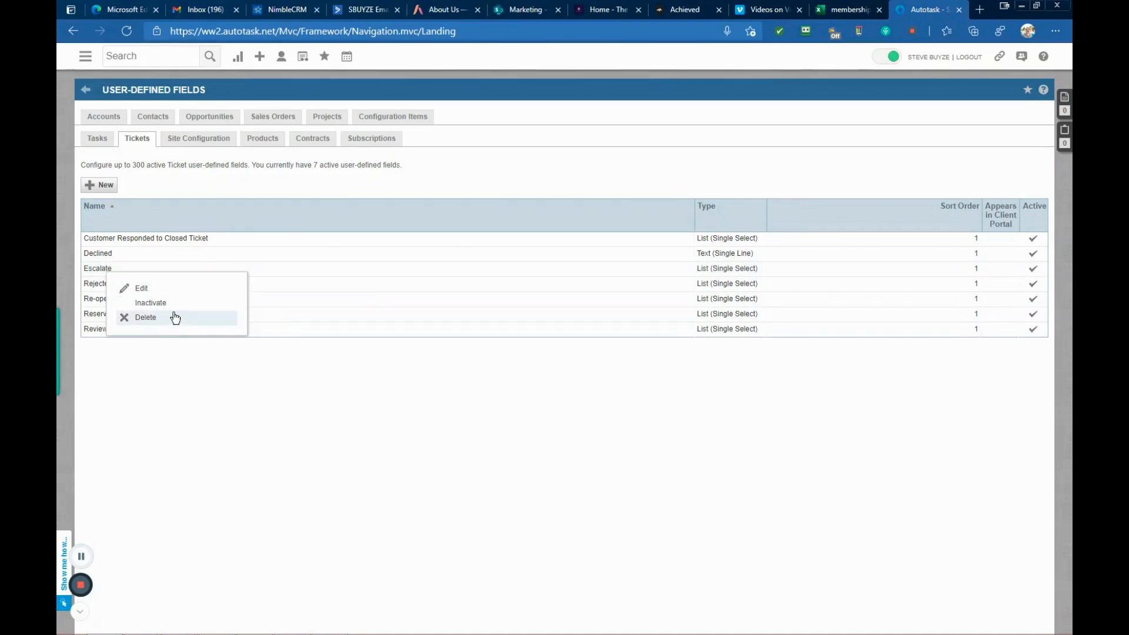
click(268, 420)
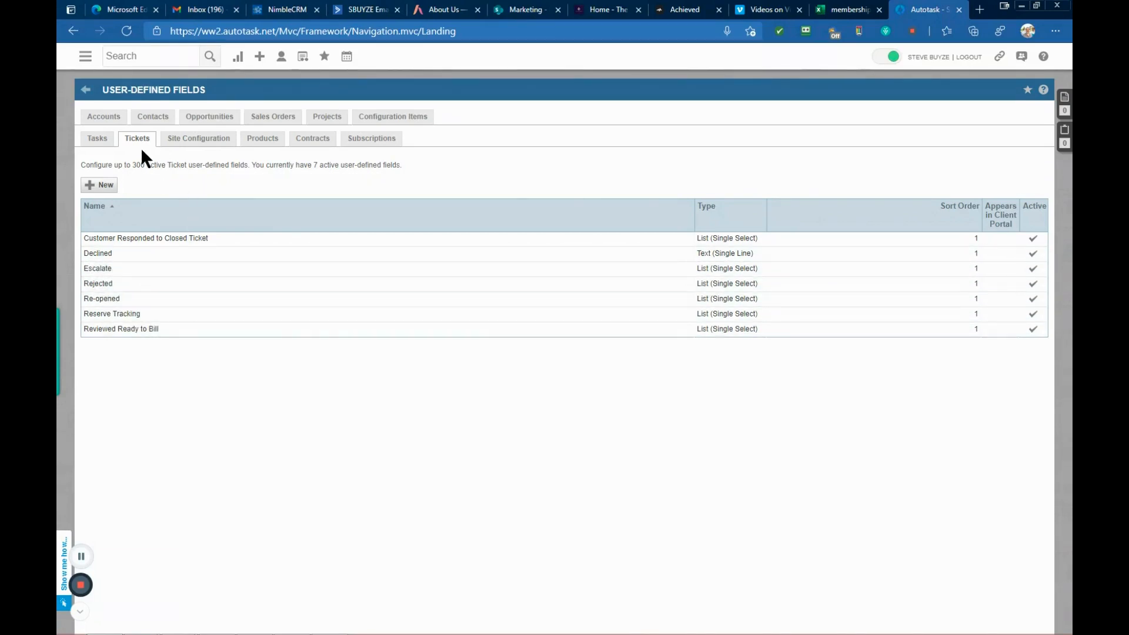
- Create a new Service Desk workflow rule for tickets and name it Escalated
click(86, 91)
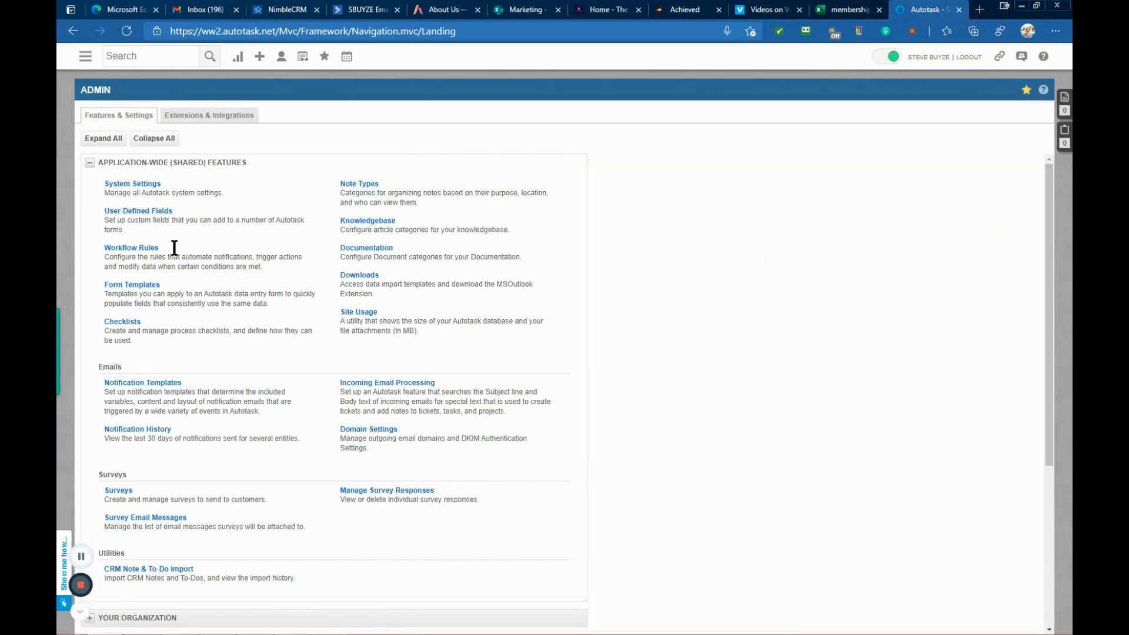
click(136, 249)
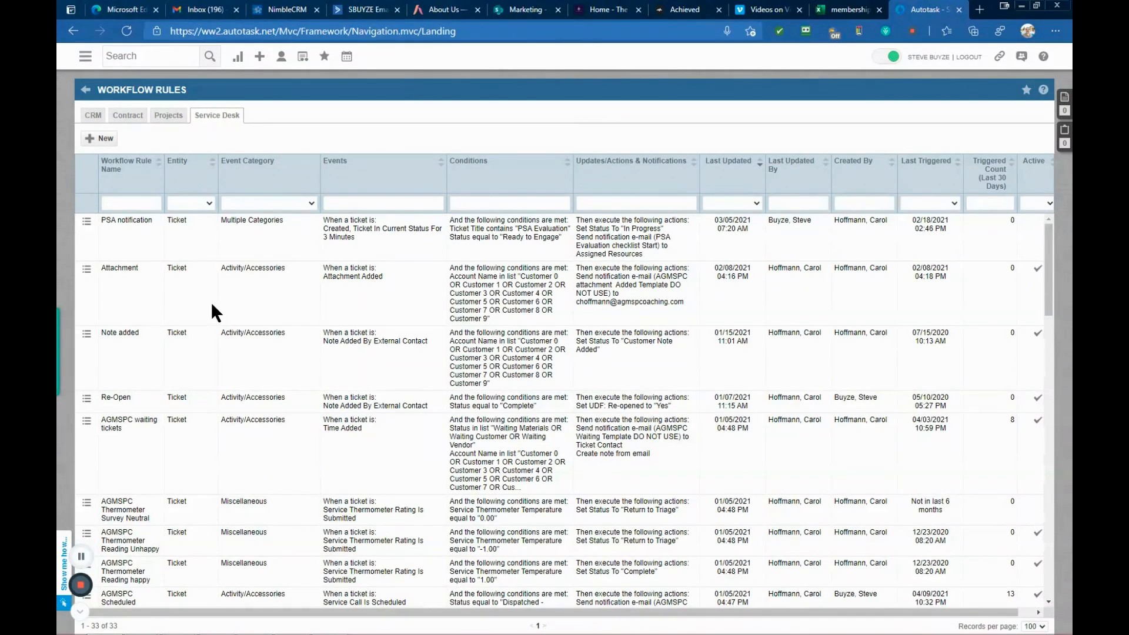
click(106, 141)
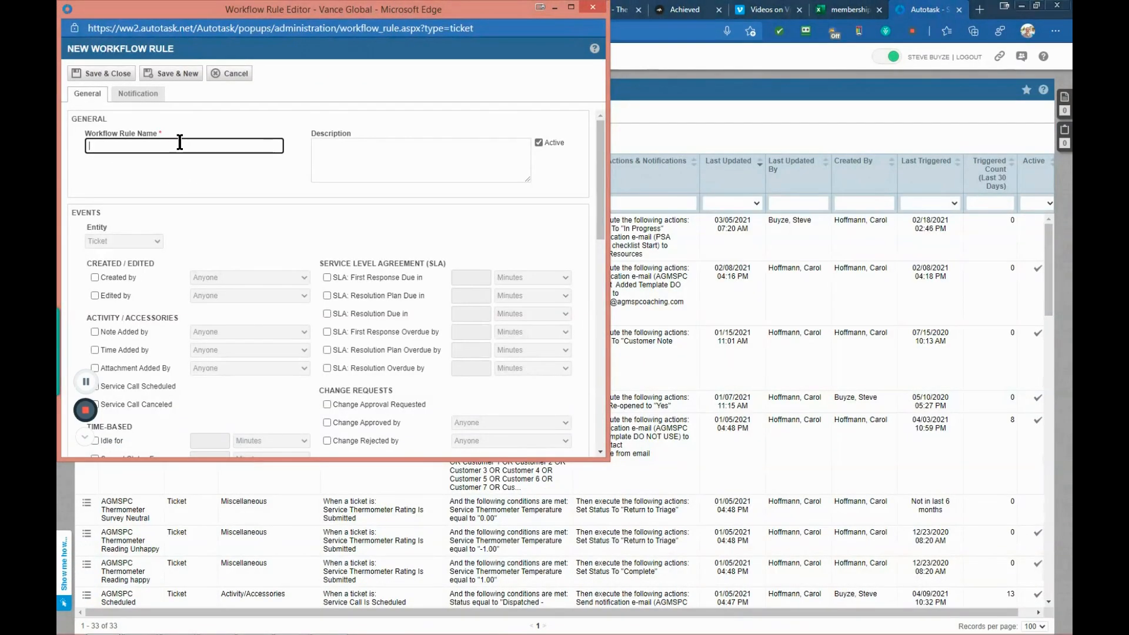
text(Escalted)
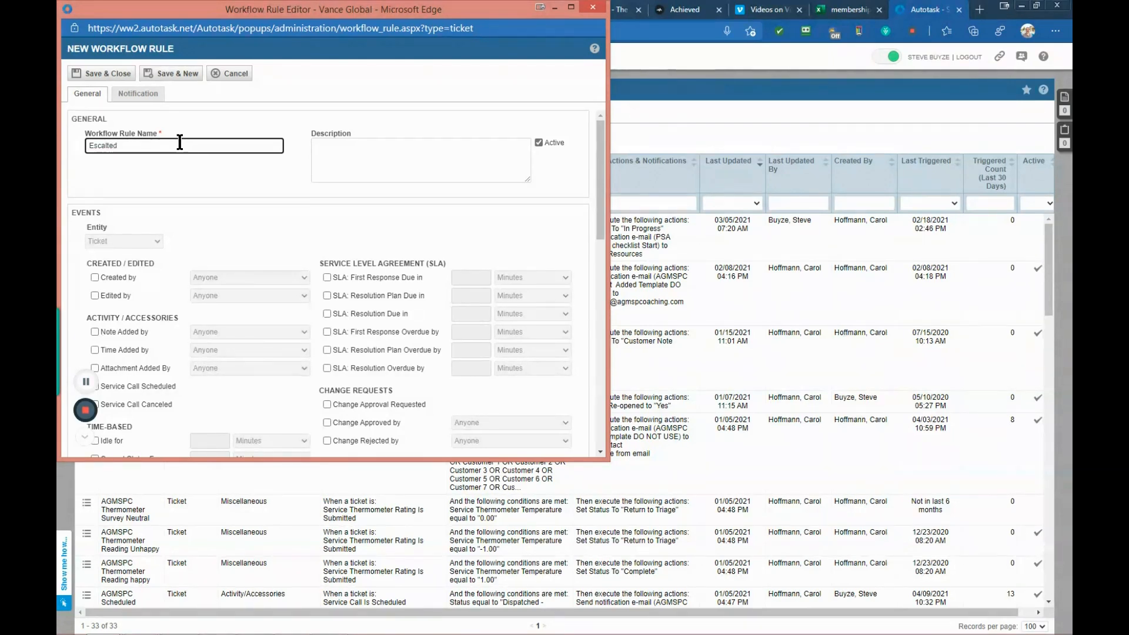
right_click(107, 142)
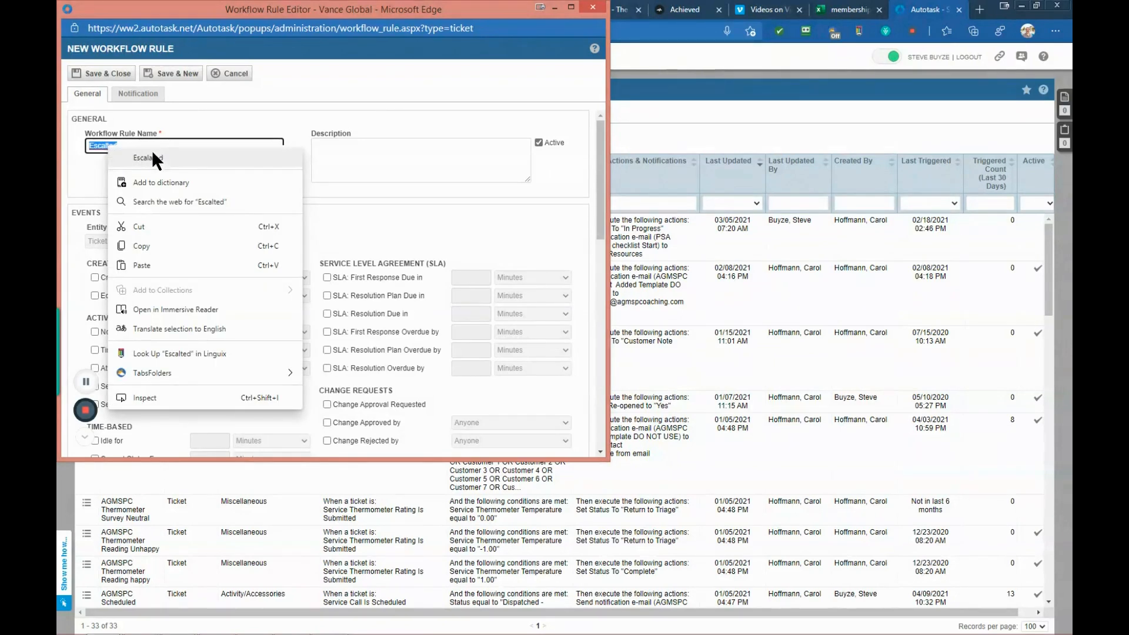
click(151, 151)
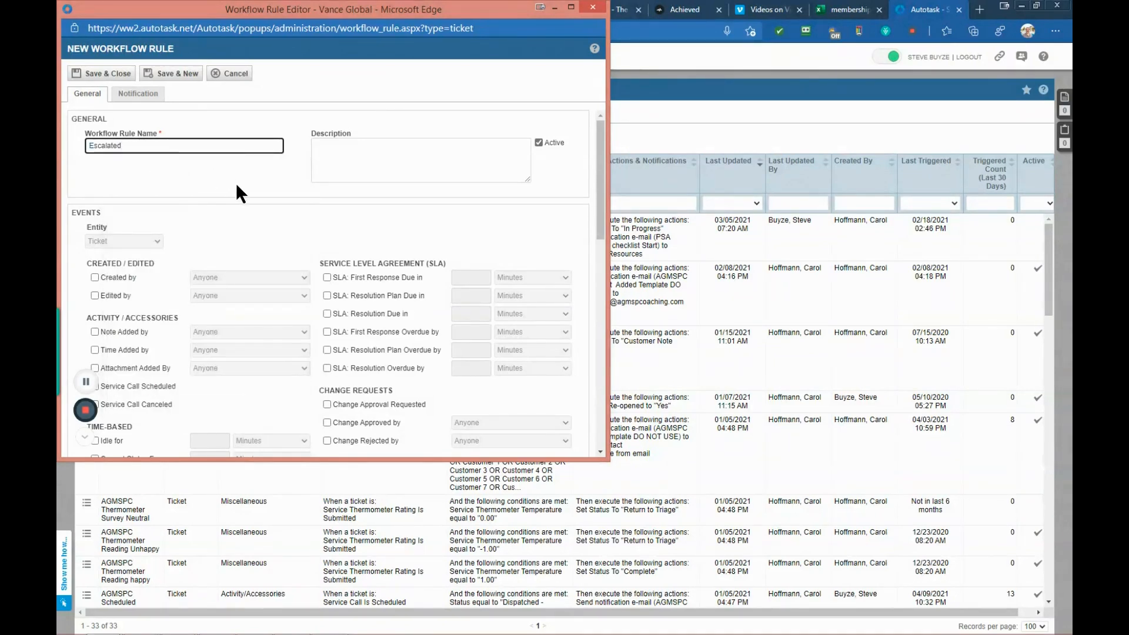
click(242, 206)
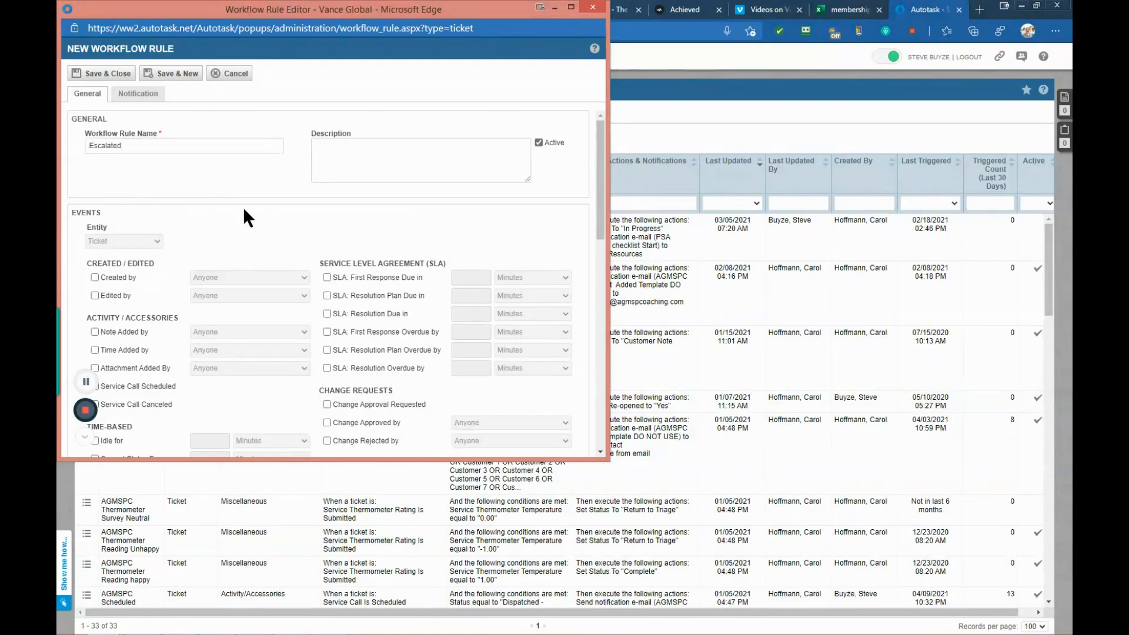
- Set the rule's triggering event to a ticket being edited by anyone
scroll(242, 206, down, 2)
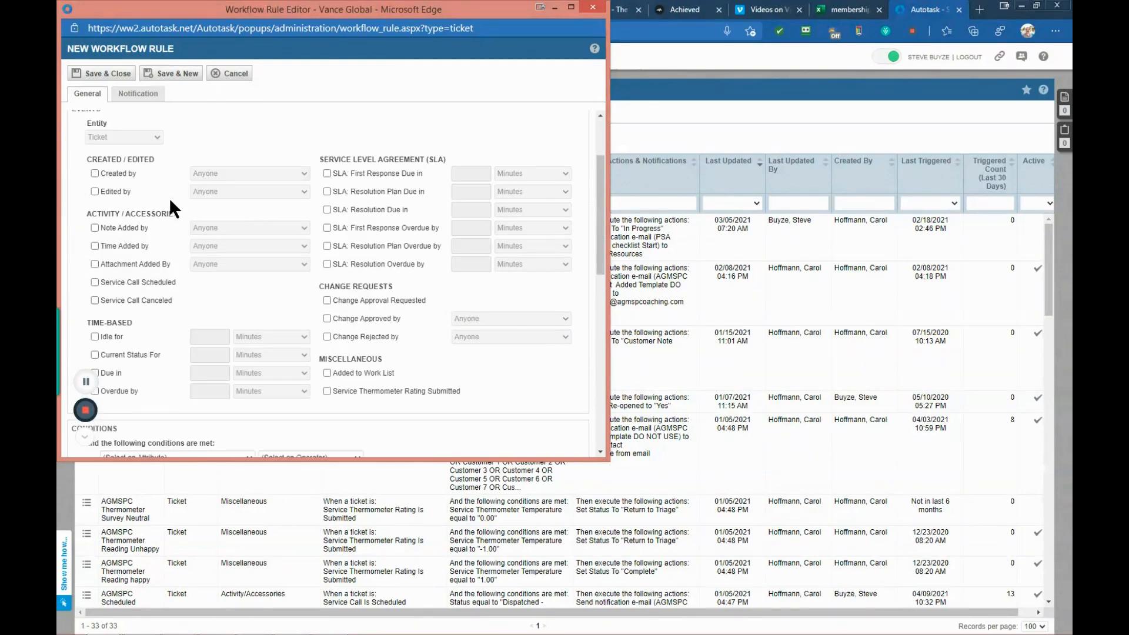
scroll(196, 185, up, 2)
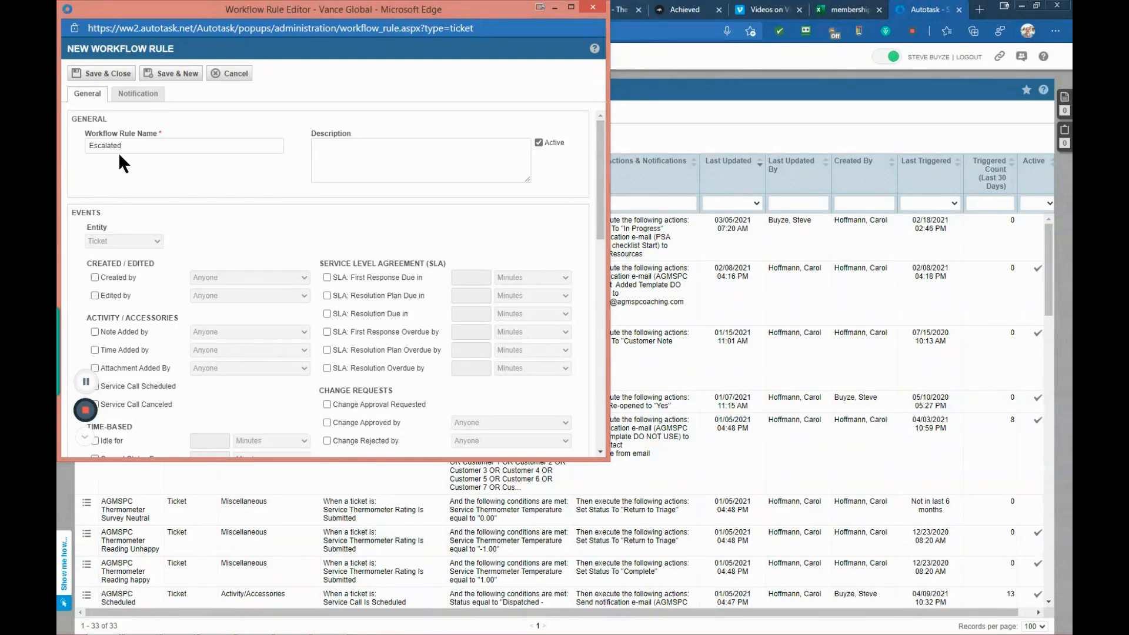
click(95, 295)
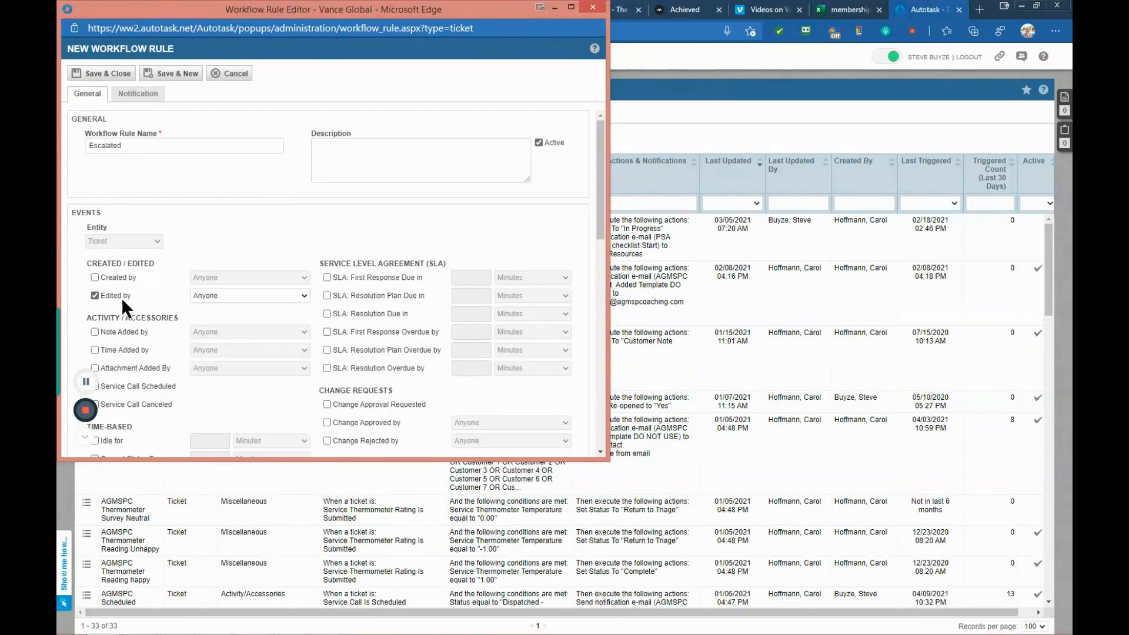
- Add the rule's first condition so that it requires Status Changed To Escalate
scroll(216, 321, down, 5)
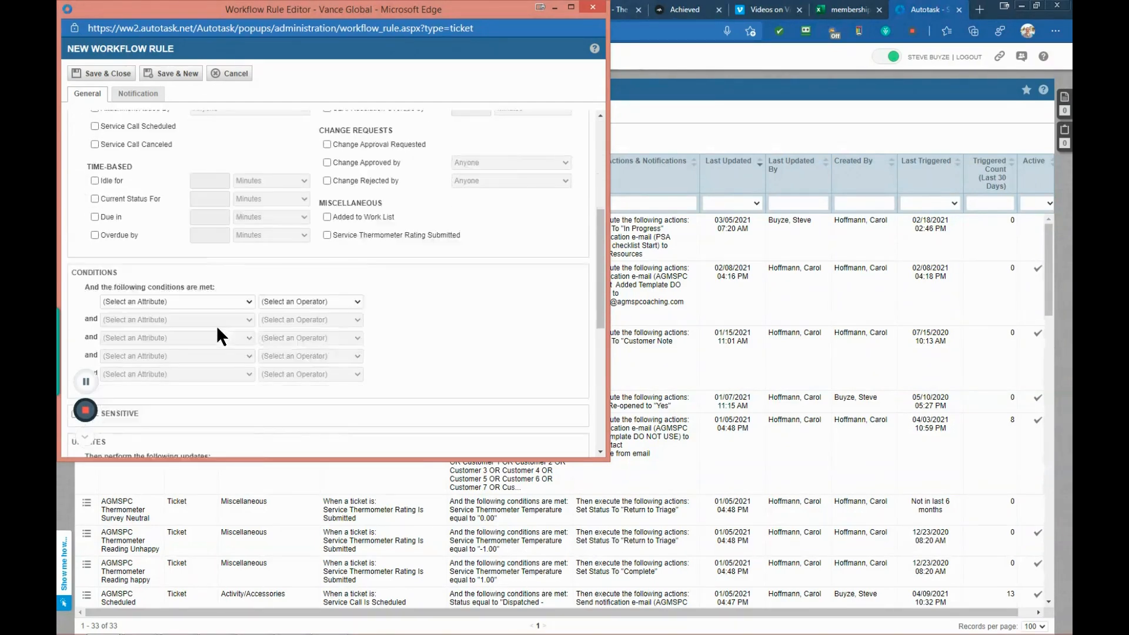
scroll(221, 306, down, 1)
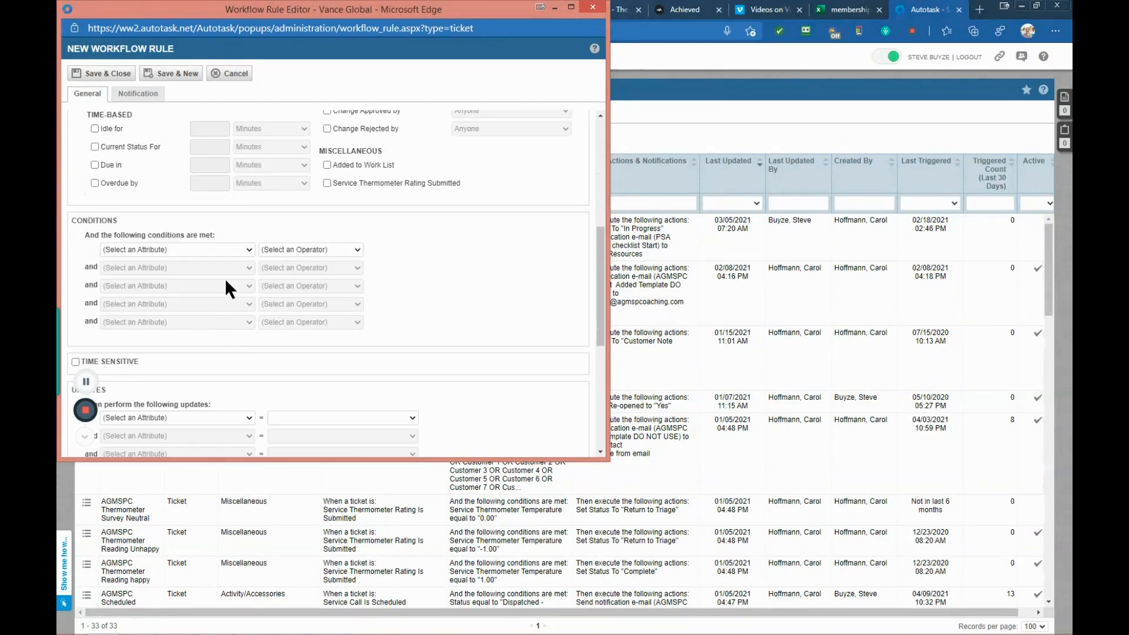
click(251, 249)
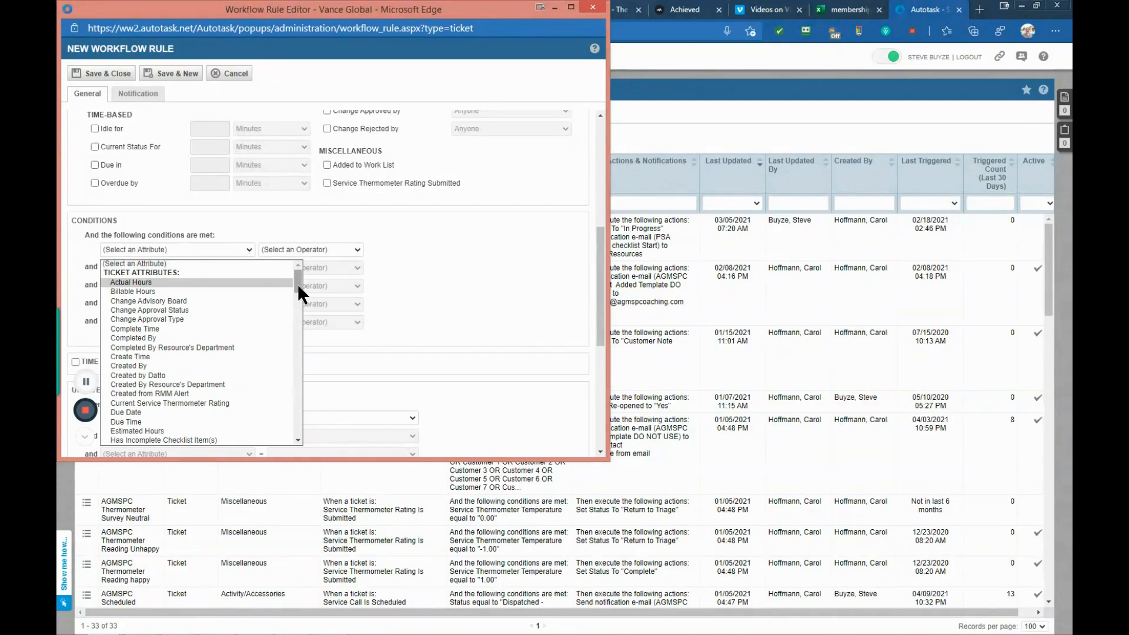
drag(295, 286, 289, 323)
click(185, 374)
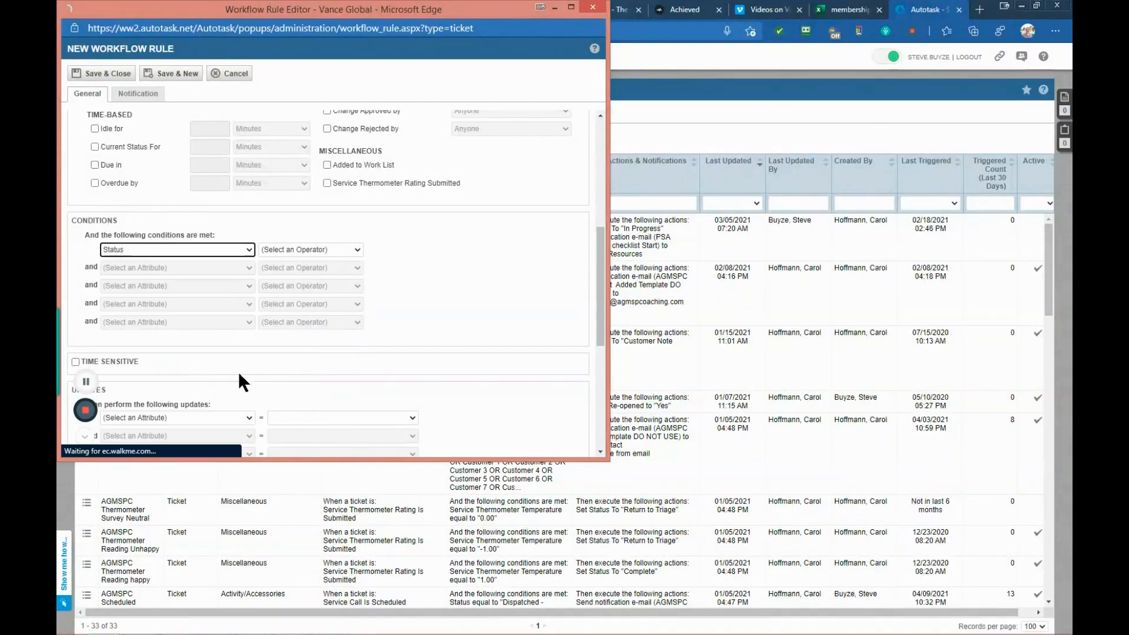
click(354, 249)
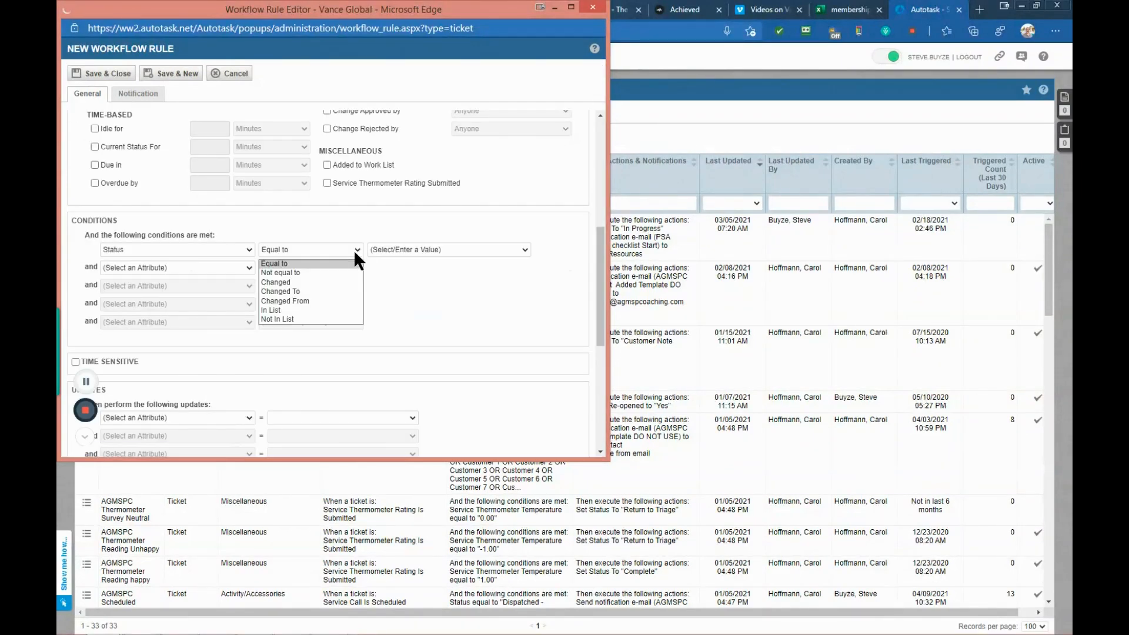
click(326, 291)
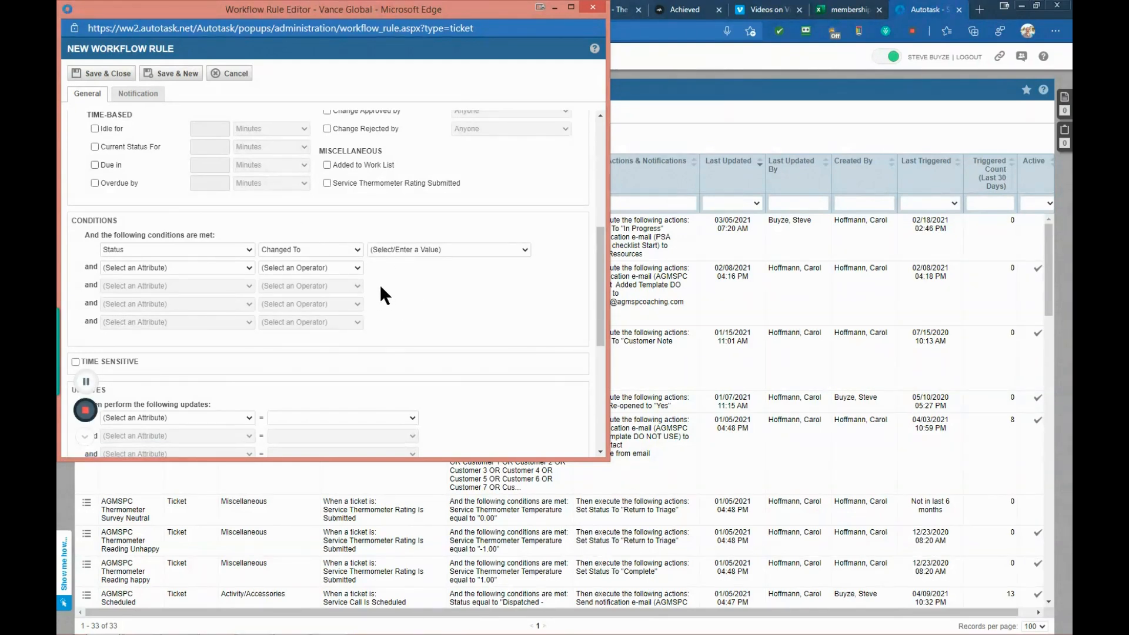
click(524, 250)
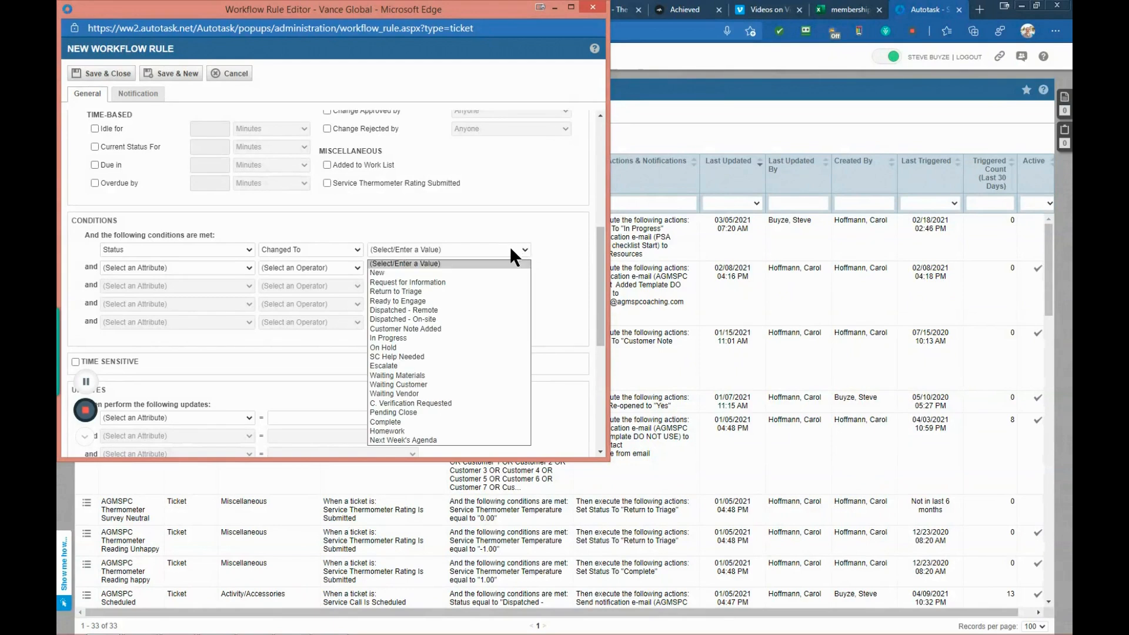
click(470, 367)
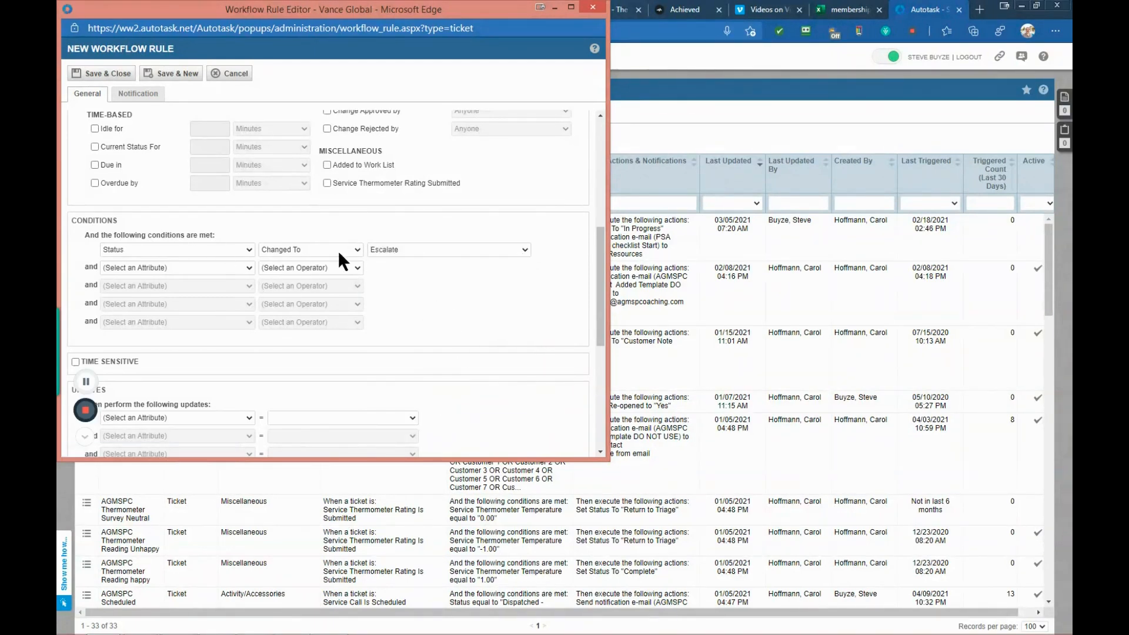
scroll(460, 311, down, 1)
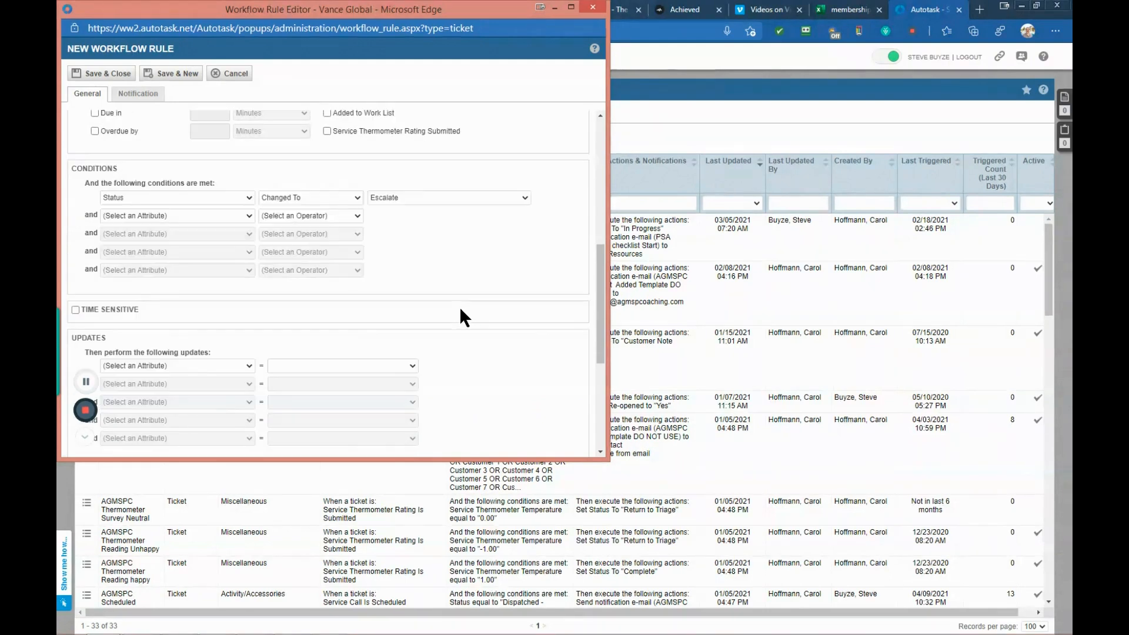
- Add an update to the Escalated rule that sets UDF: Escalate to yes
scroll(460, 311, down, 1)
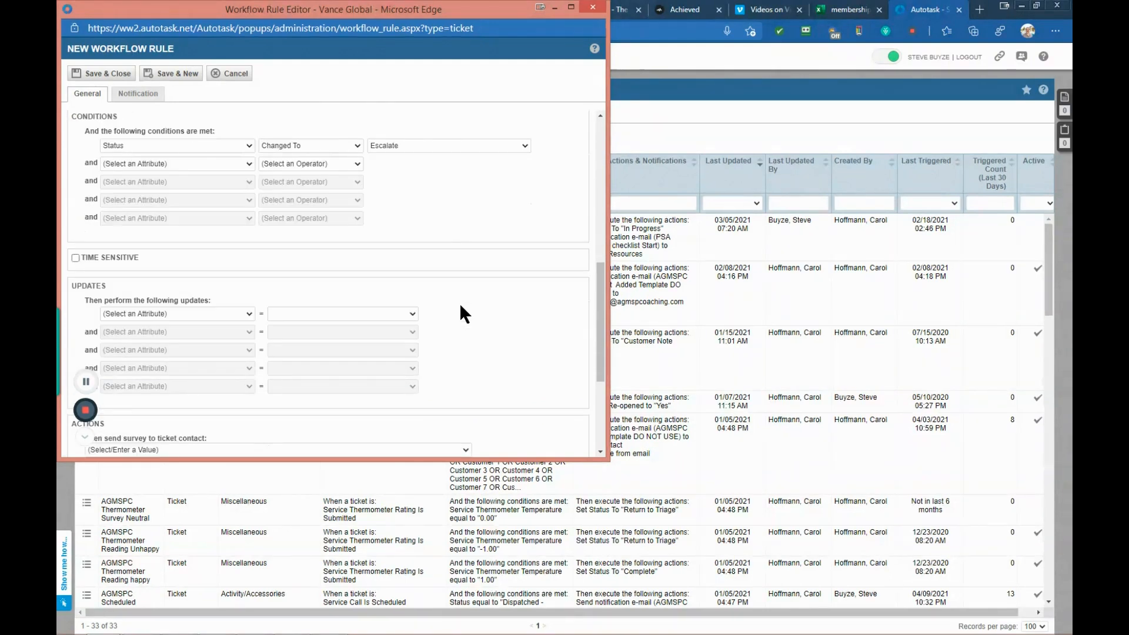
click(246, 315)
drag(256, 336, 255, 395)
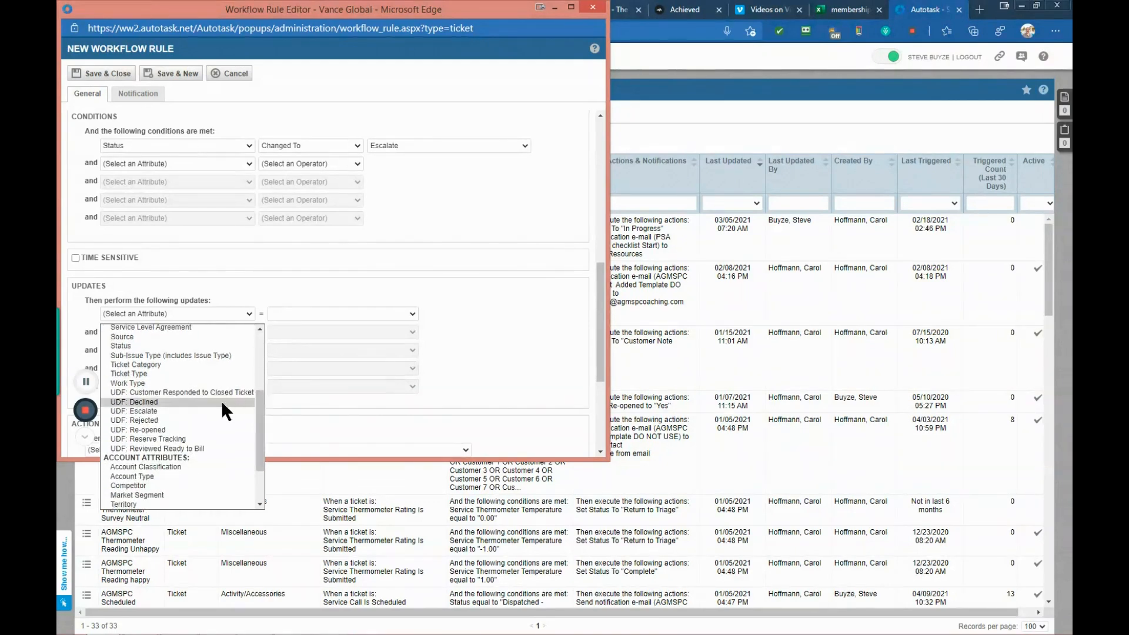
click(208, 410)
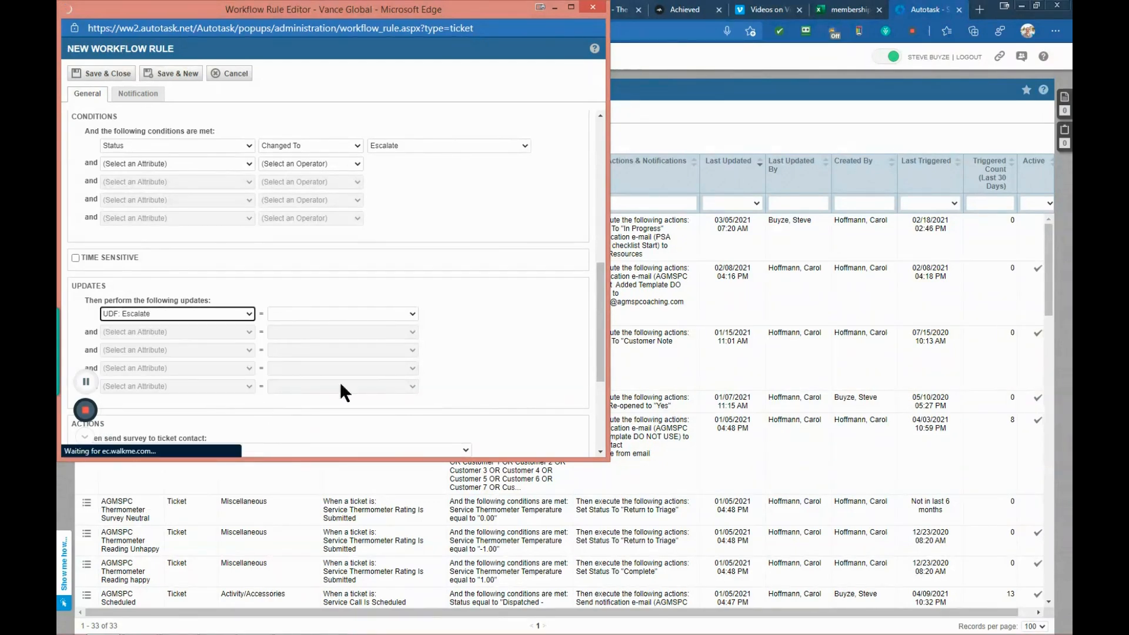
click(413, 314)
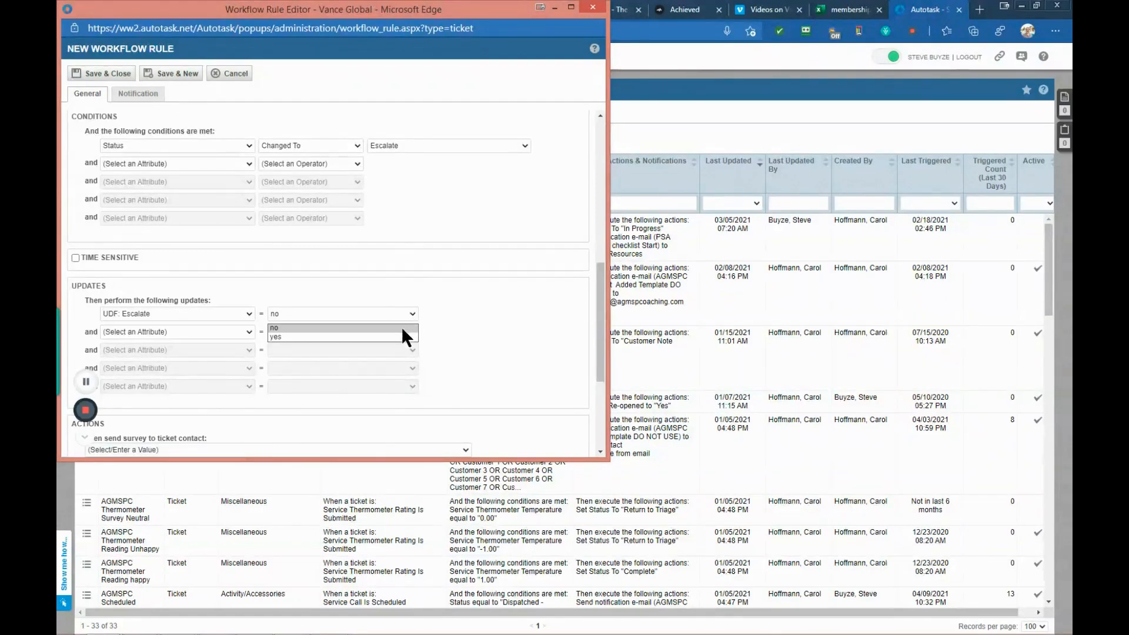
click(397, 335)
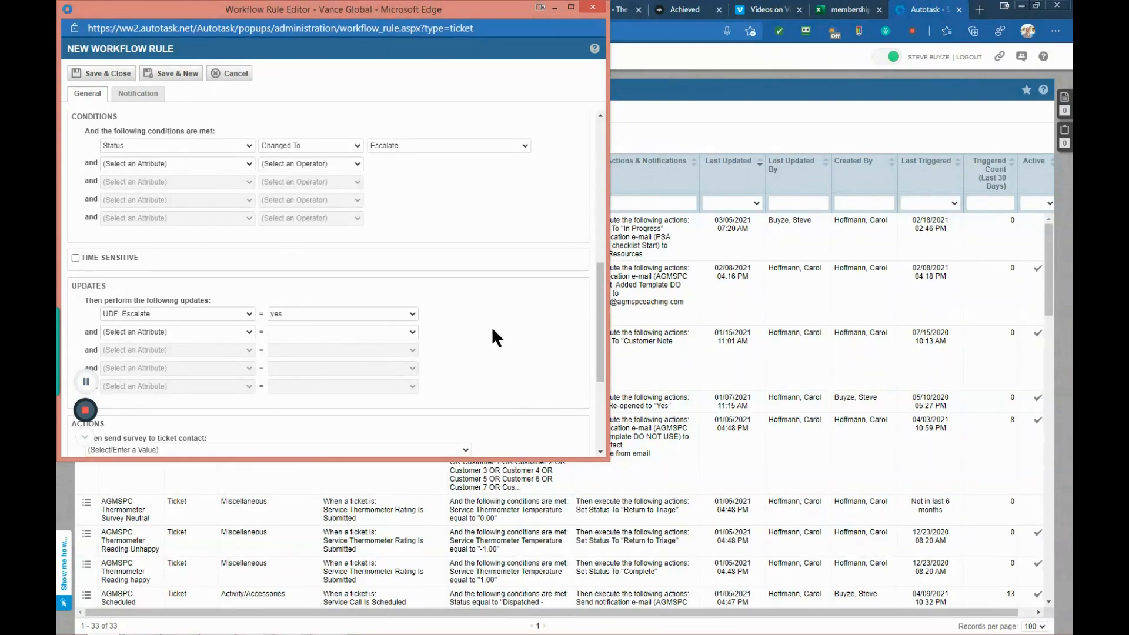
- Check the Escalated rule's general settings and notification recipient options, and discard the rule without saving
drag(596, 305, 549, 144)
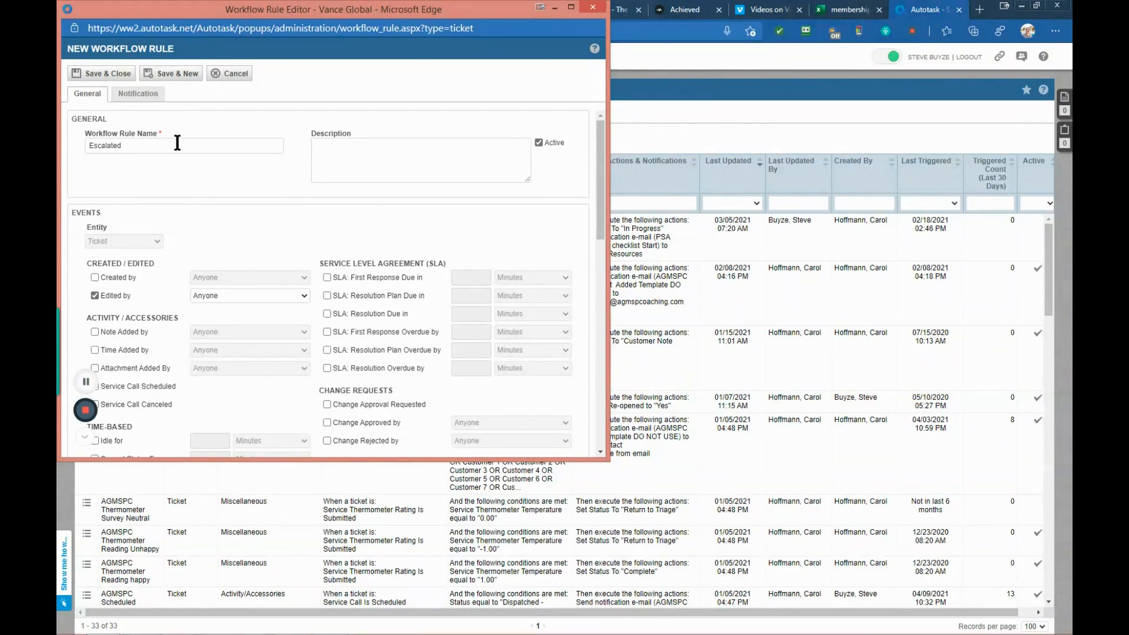
click(148, 99)
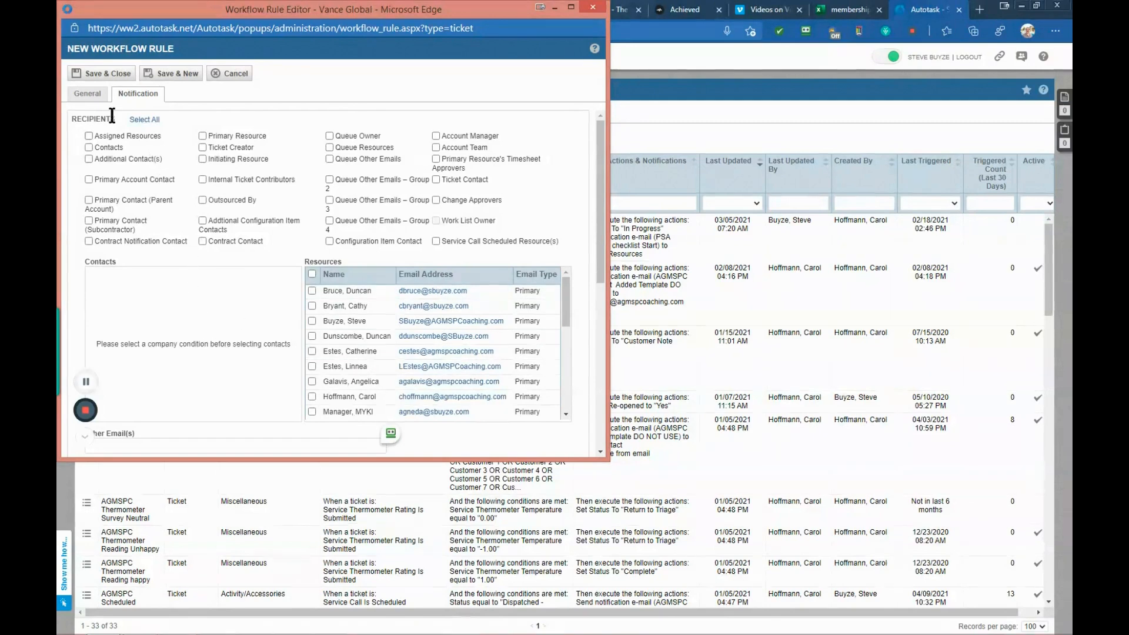
click(88, 95)
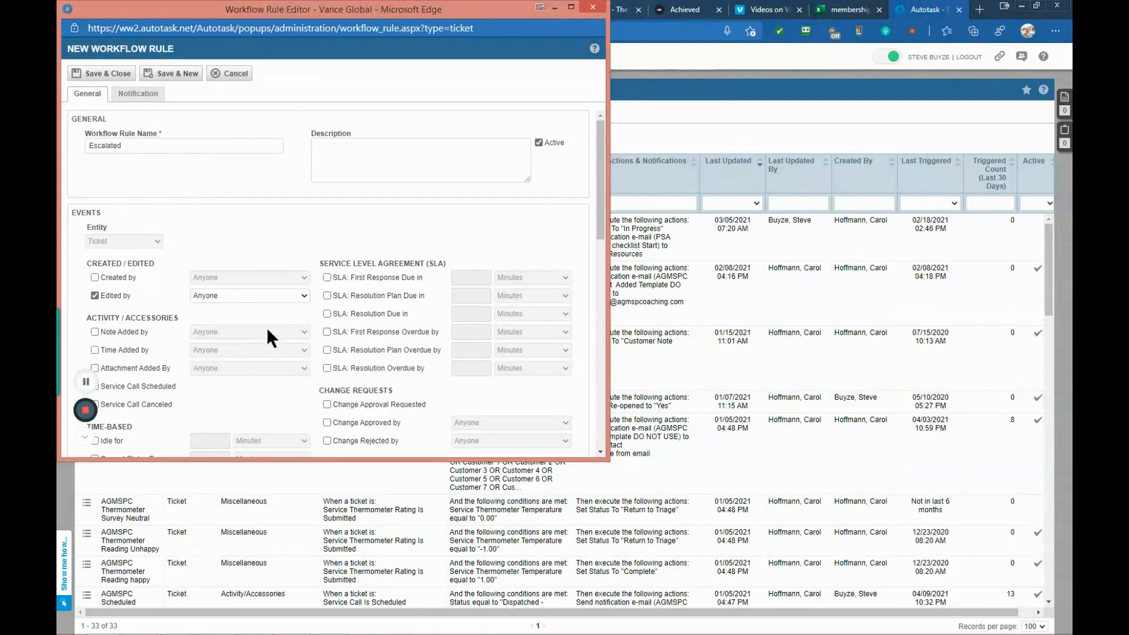
click(230, 76)
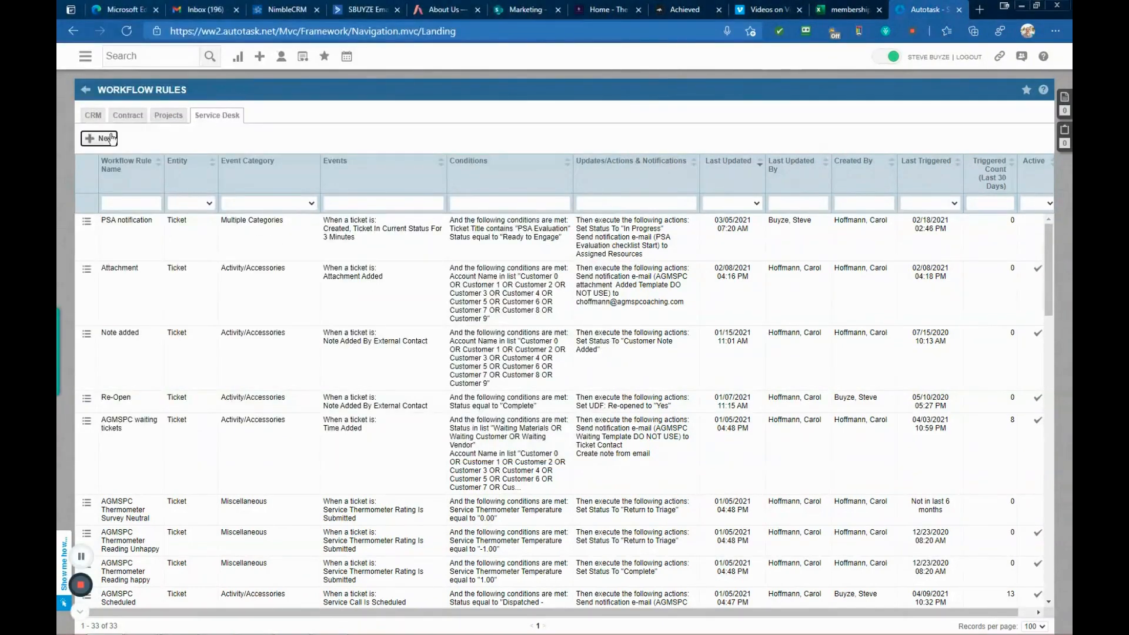
- Create a new Service Desk workflow rule for tickets and name it Re-Open
click(107, 139)
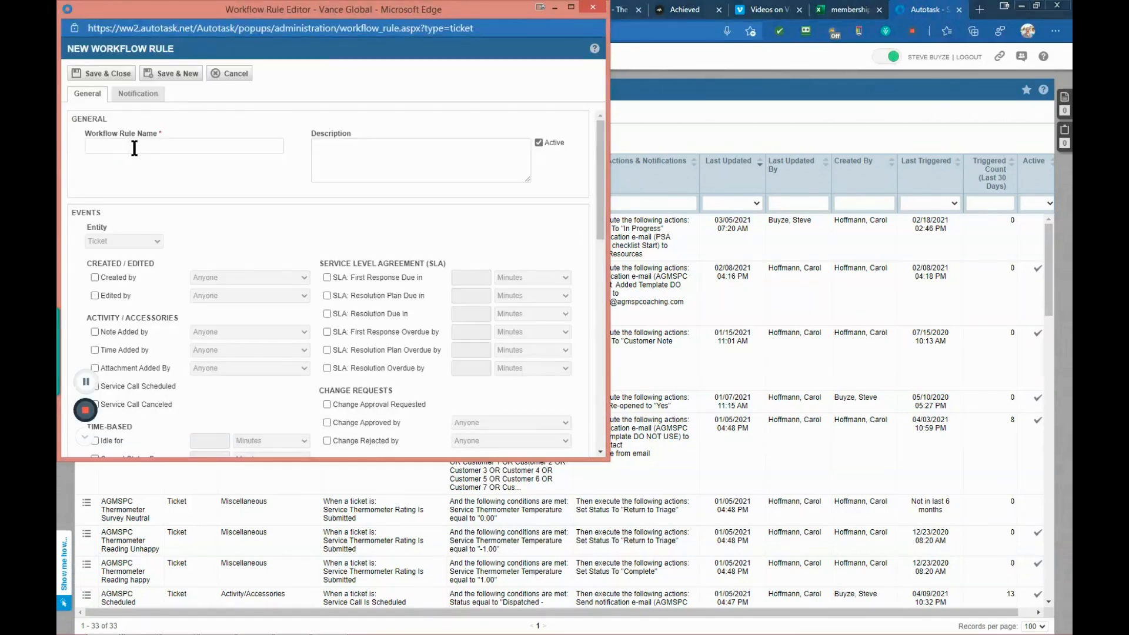
click(133, 146)
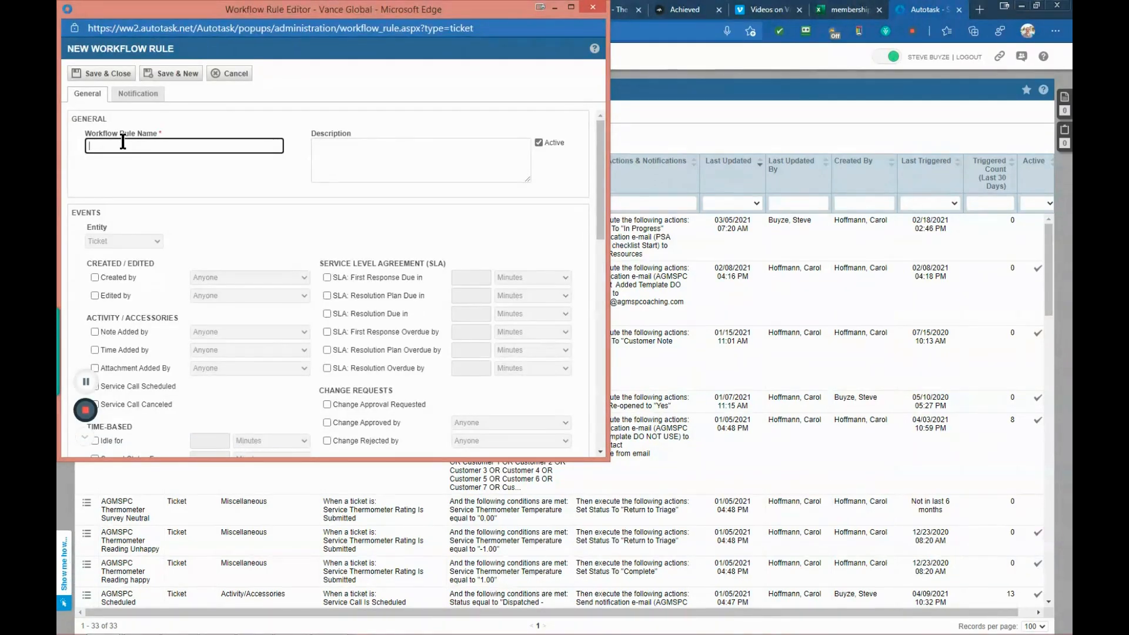
text(Re)
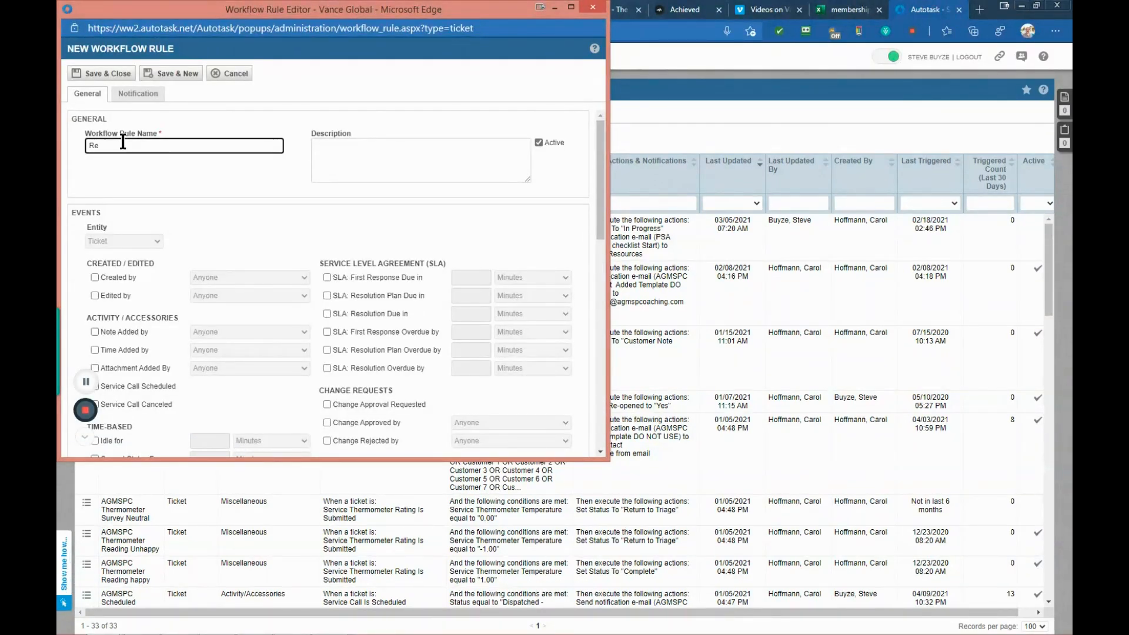
text(-Open)
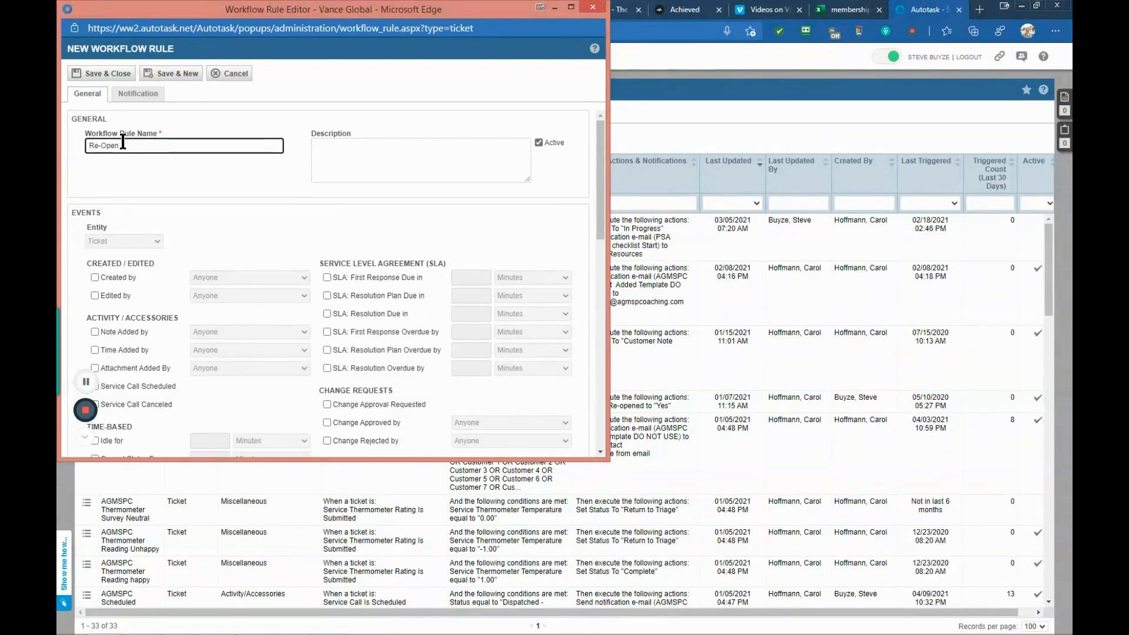
- Describe the rule as: This WFR is part of the Re-Open Mechanism that sets the Re-Open UDF to "Yes" when Status is changed from "Complete"
click(372, 153)
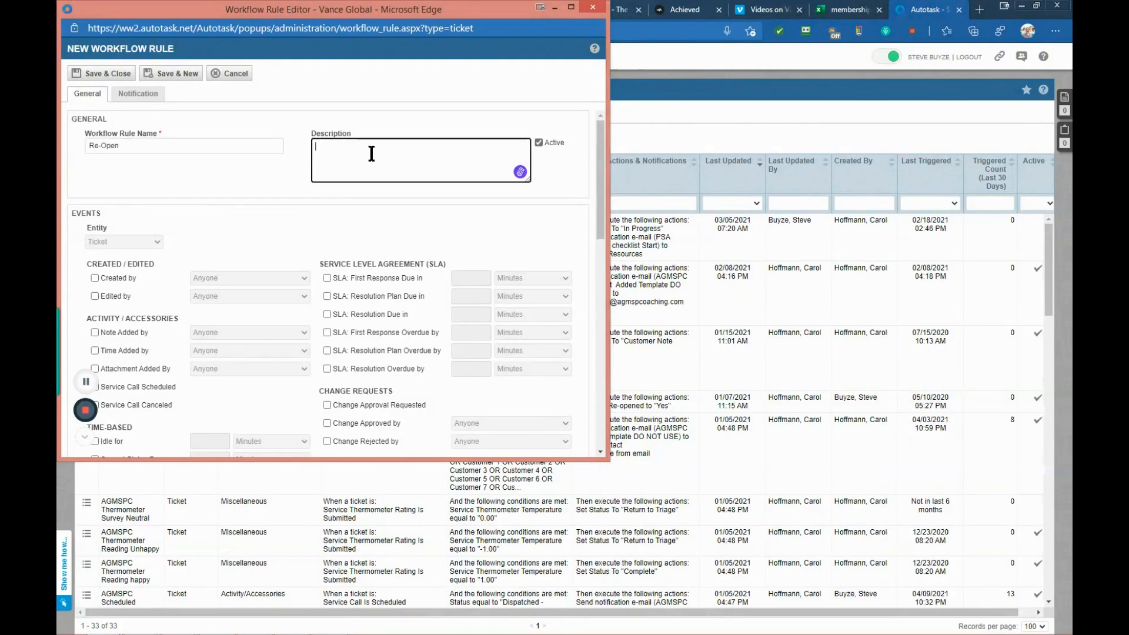
text(This WFR is part of the Re-Open Mechanism that sets the )
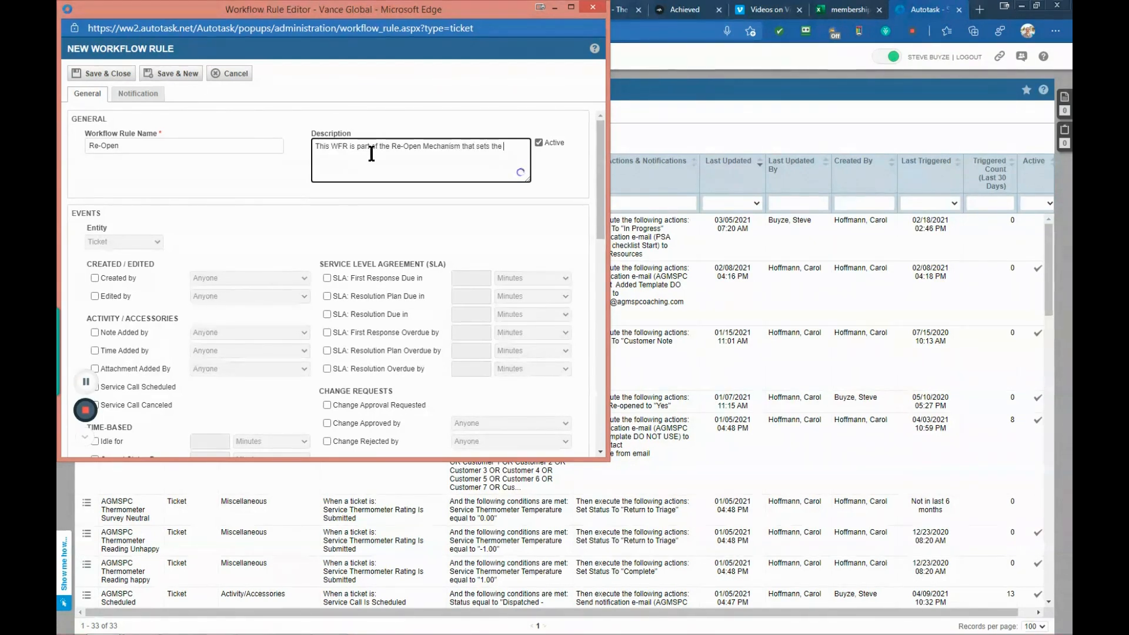
text(UDF)
key(BackSpace)
key(BackSpace)
text(Re-Open UDF)
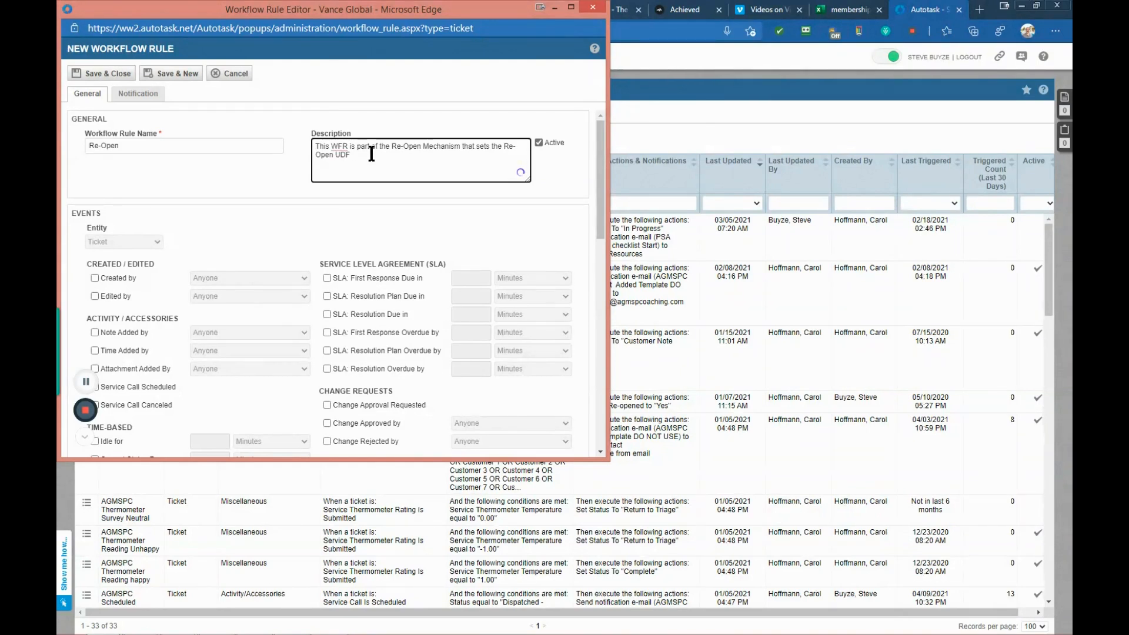
text( to)
text( "Yes" when Stat)
text(us )
text(is change)
text(d t)
key(BackSpace)
key(BackSpace)
key(BackSpace)
key(BackSpace)
key(BackSpace)
key(BackSpace)
key(BackSpace)
key(BackSpace)
text(nged from)
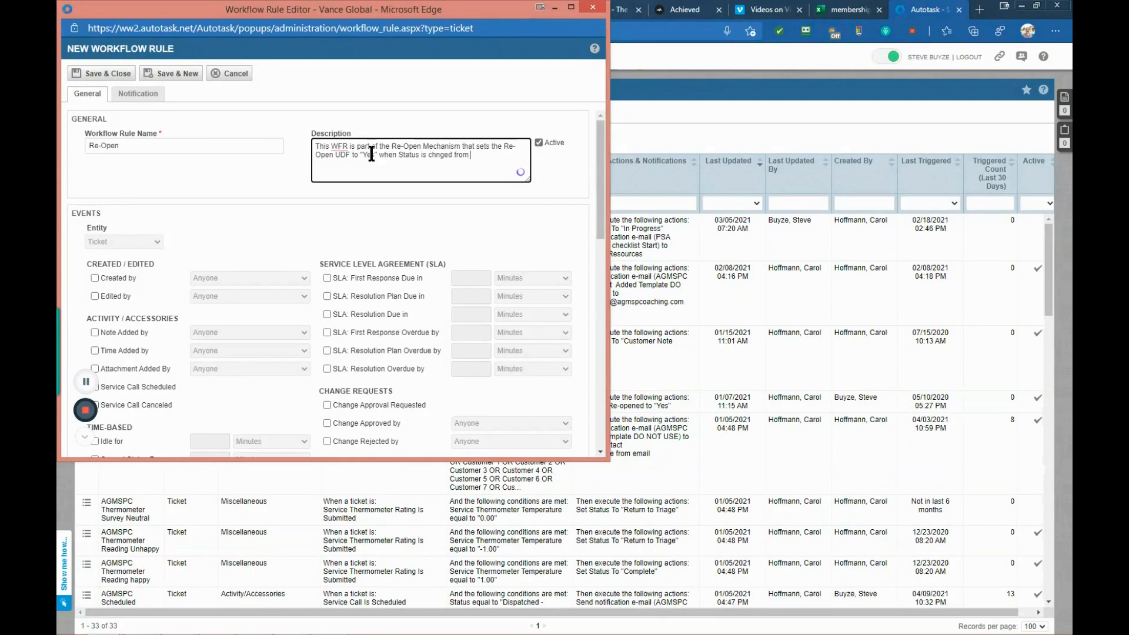
text( Complete")
key(Left)
key(Left)
key(Left)
key(Left)
key(Left)
key(Left)
text(")
right_click(441, 158)
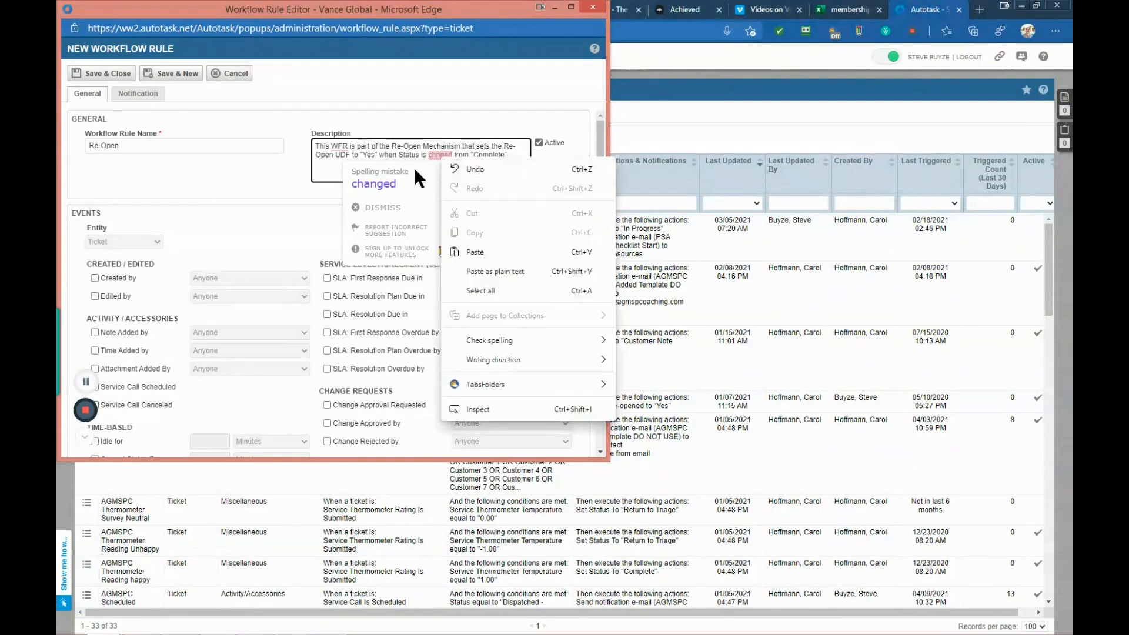
click(371, 179)
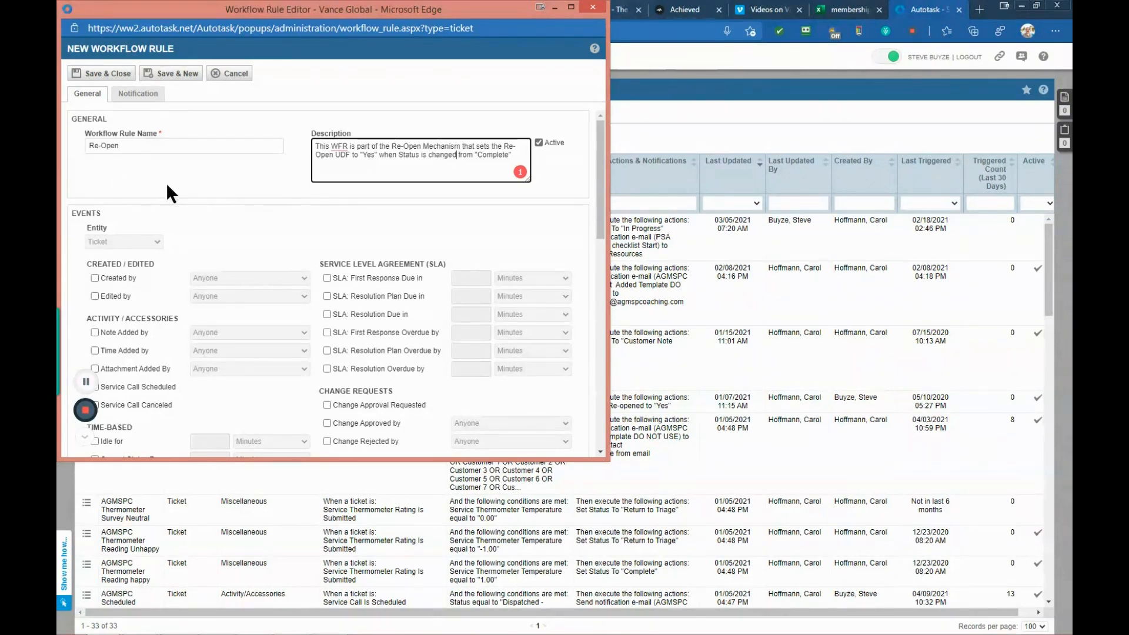
click(219, 220)
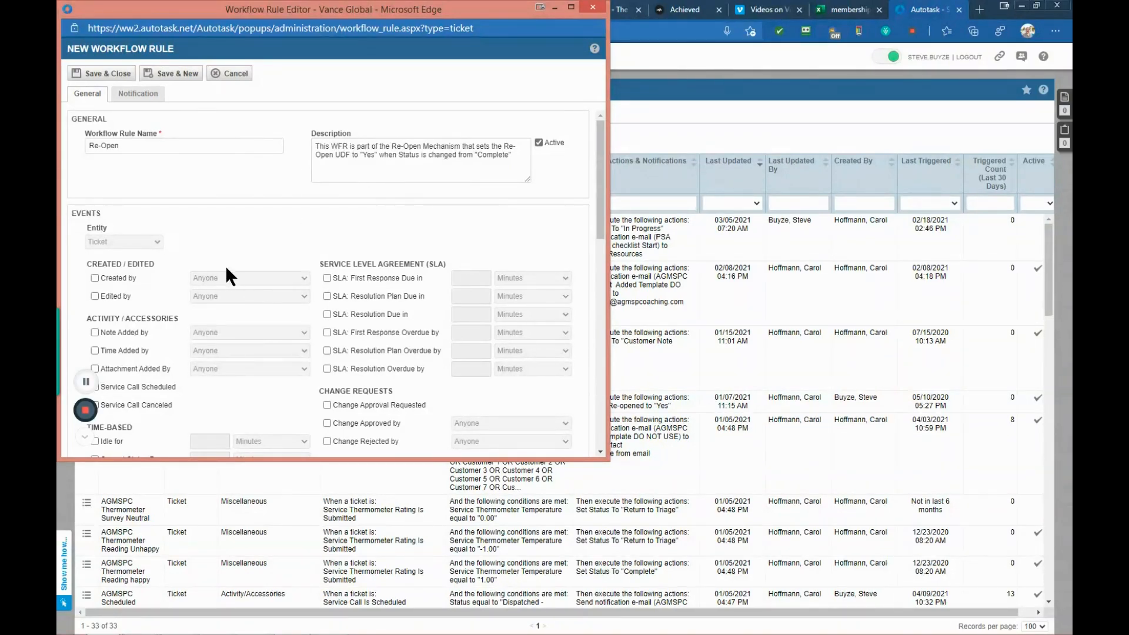
- Trigger the Re-Open rule when a ticket is edited by anyone, with the condition Status Changed From Complete
click(94, 295)
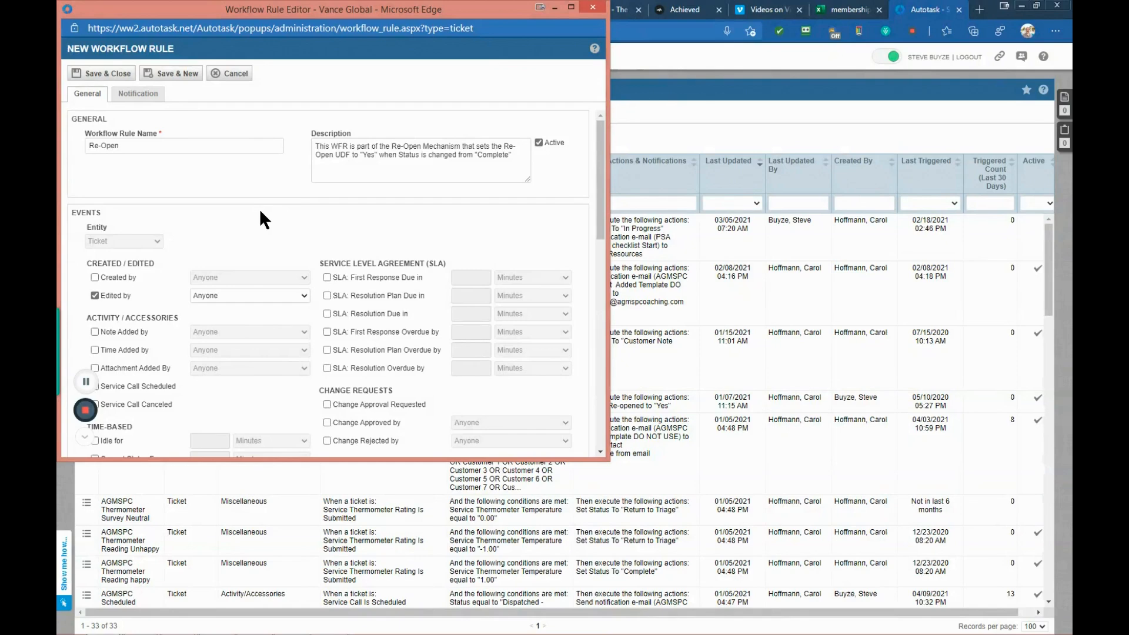
scroll(257, 206, down, 3)
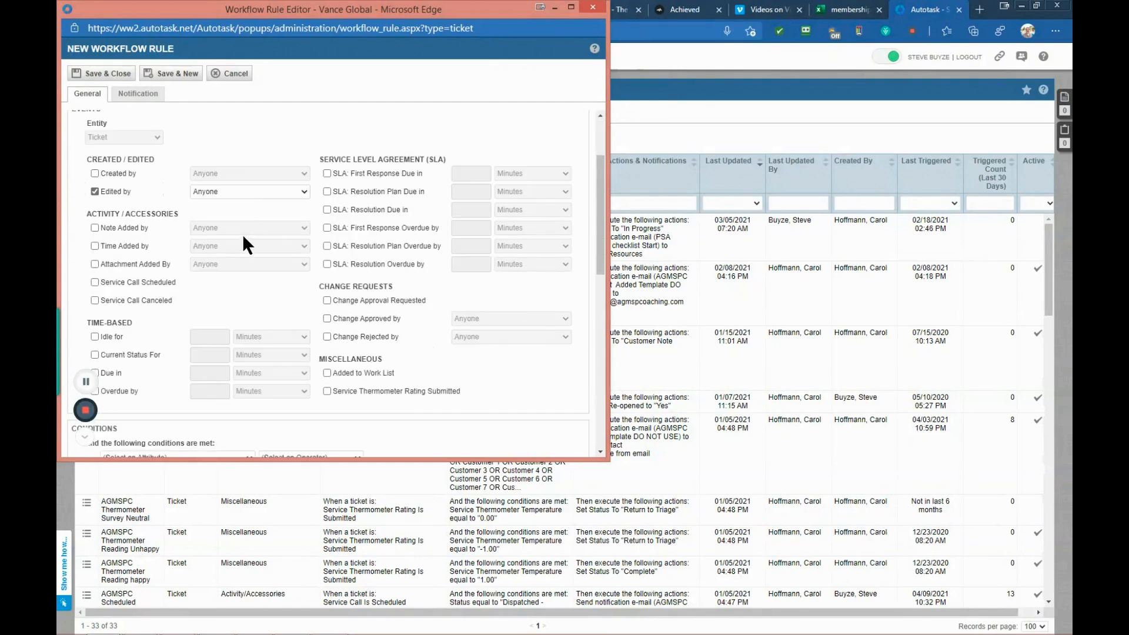
scroll(237, 237, down, 2)
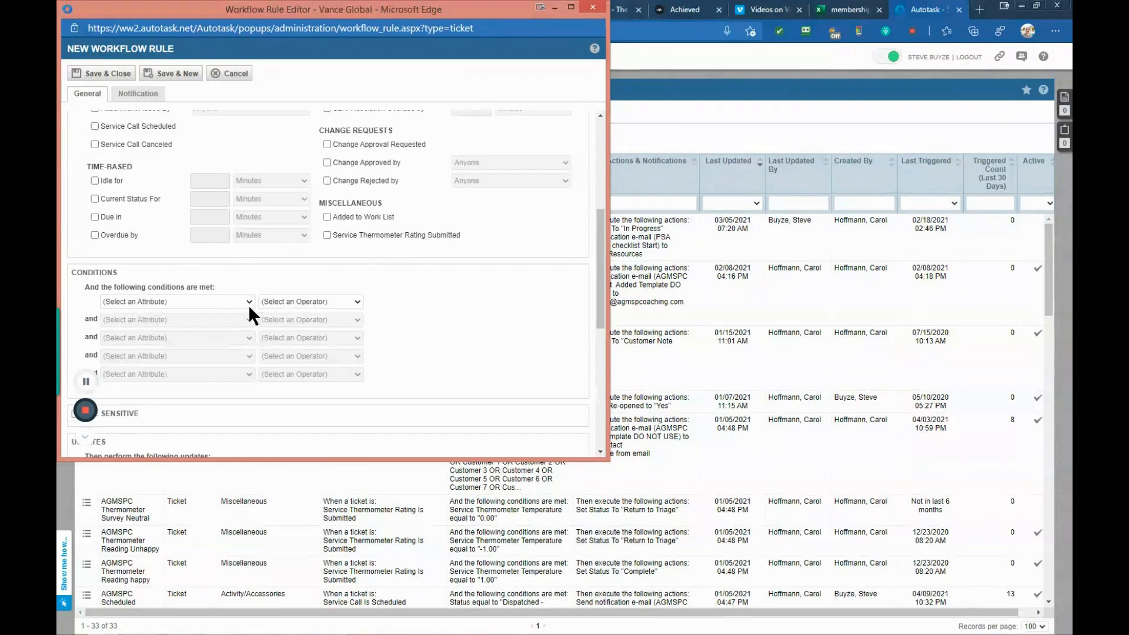
click(249, 301)
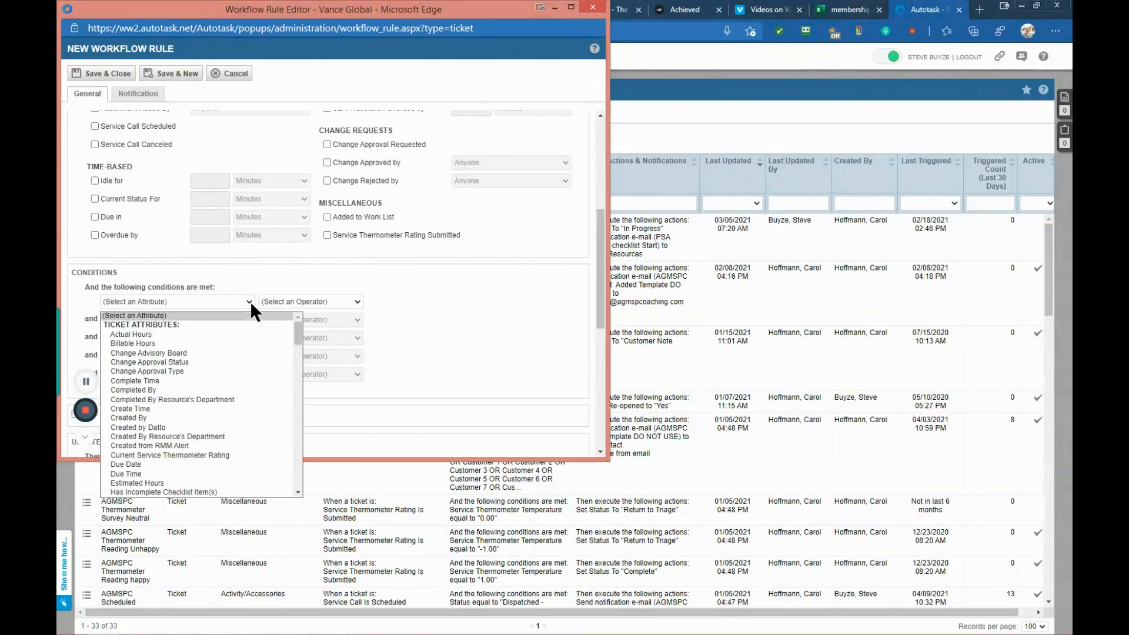
click(290, 331)
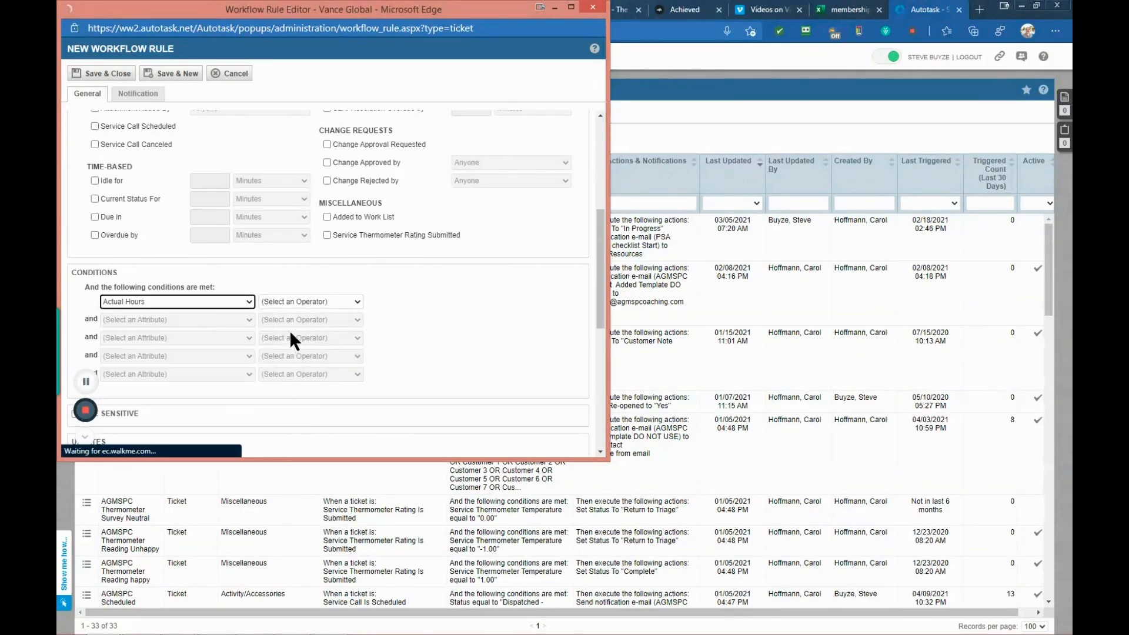
click(253, 301)
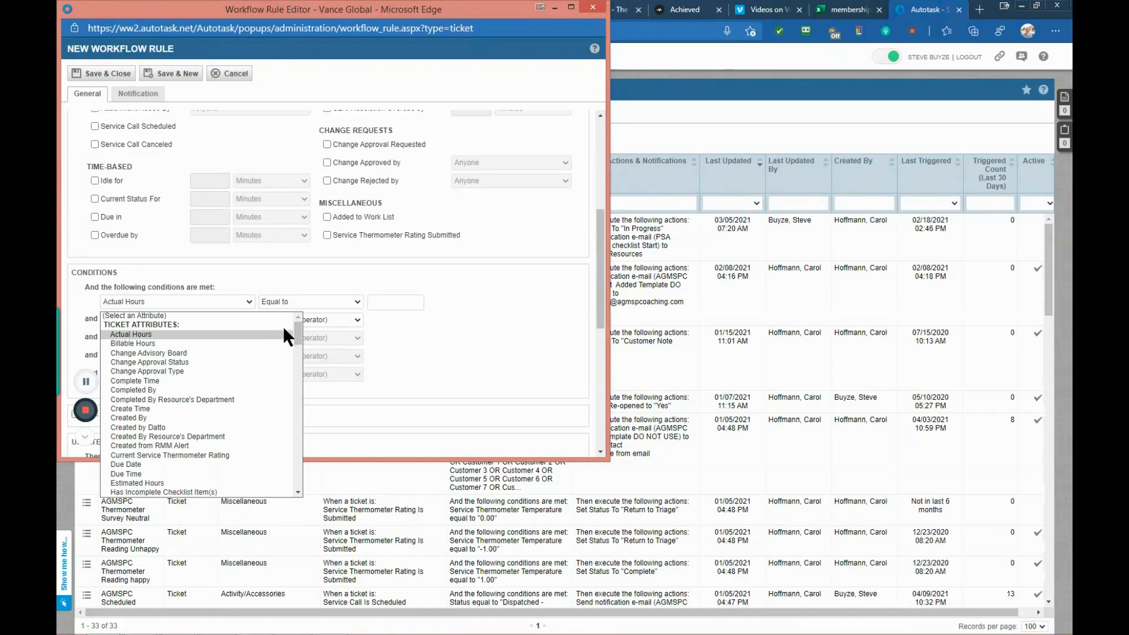
drag(295, 333, 298, 372)
click(265, 429)
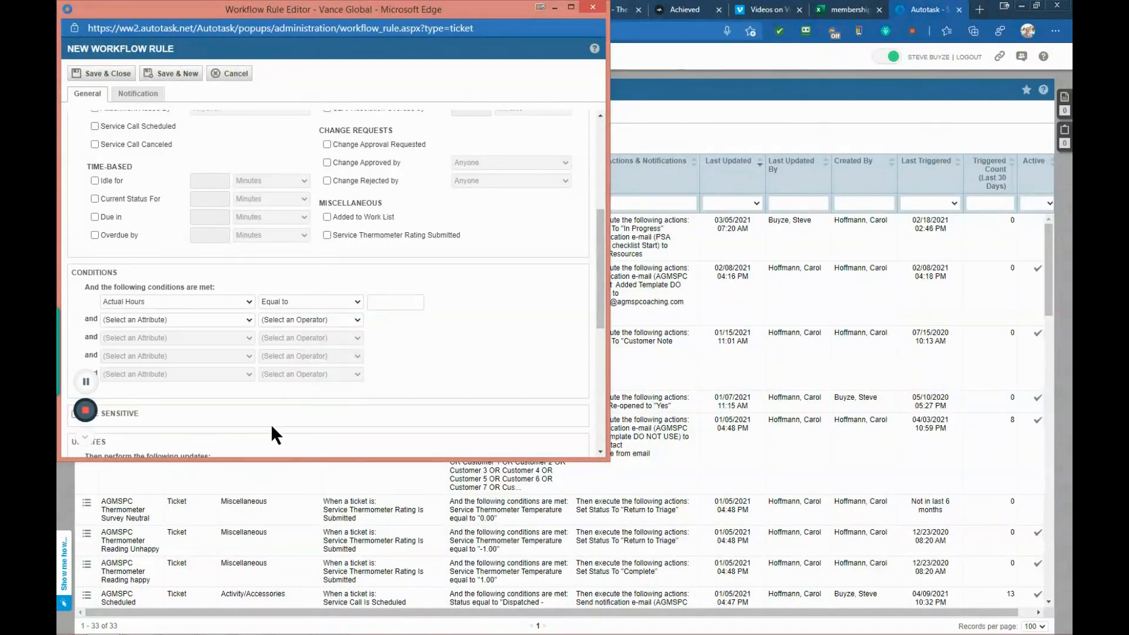
click(357, 301)
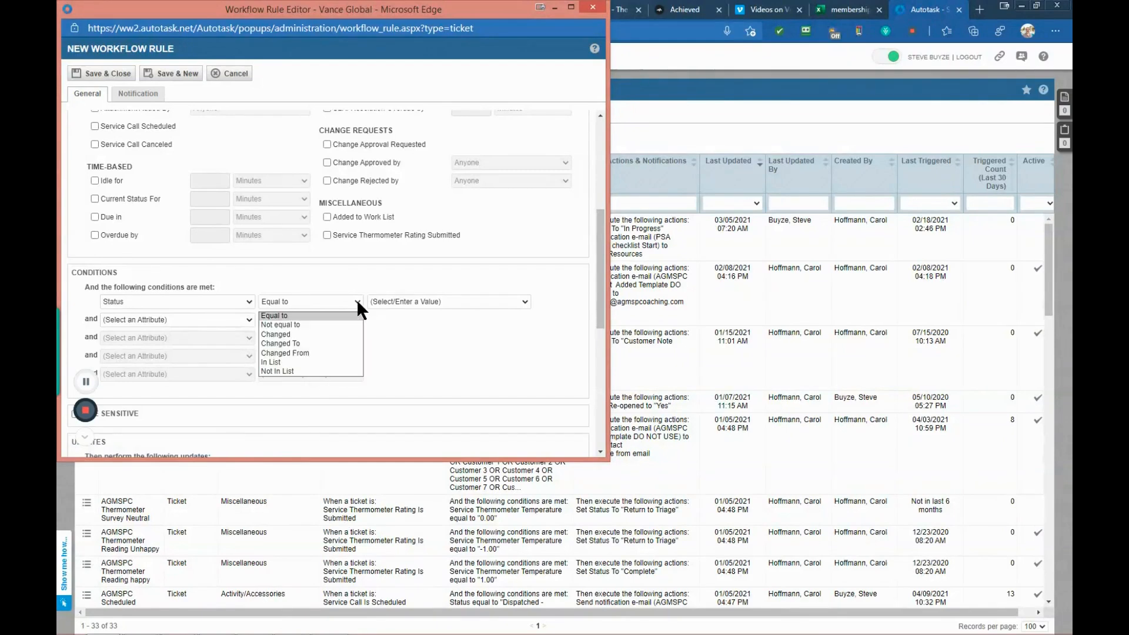
click(352, 352)
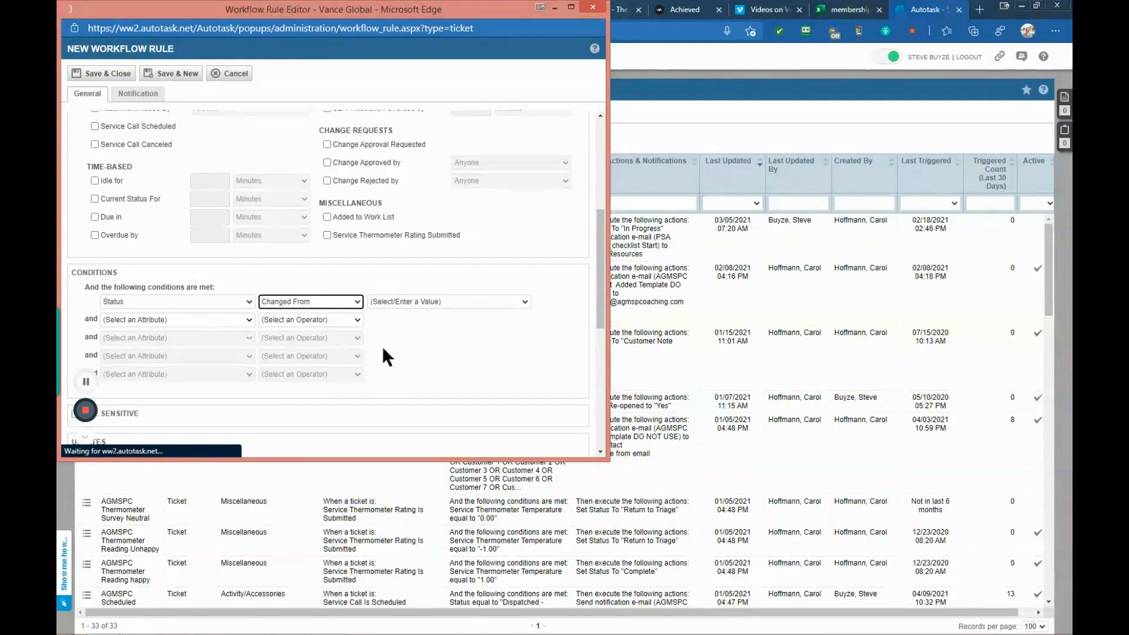
click(518, 302)
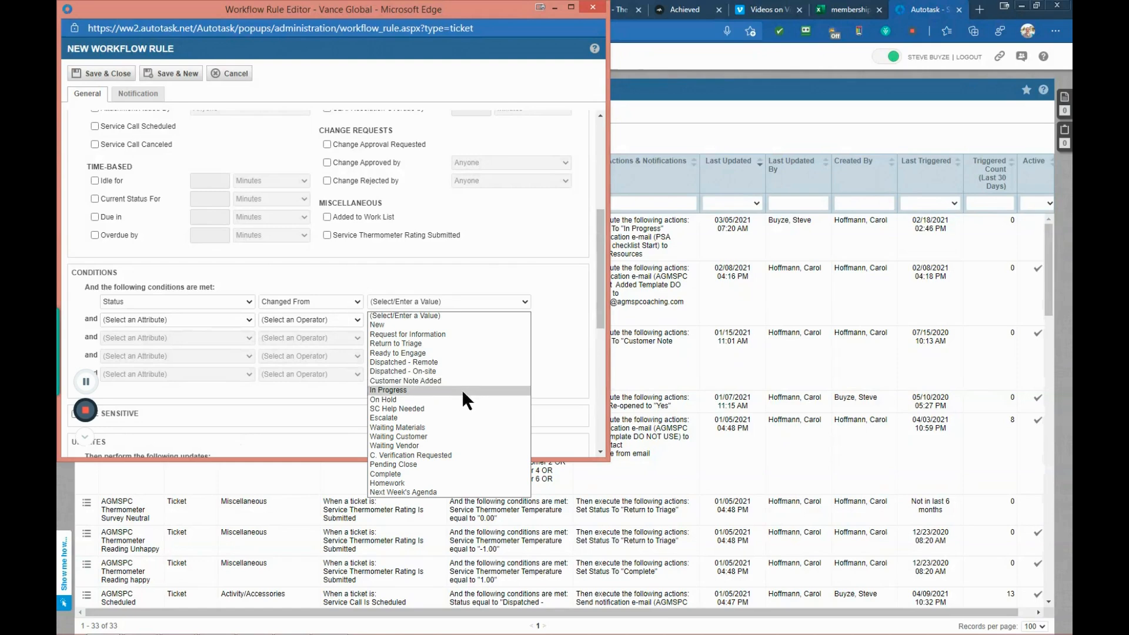
click(424, 473)
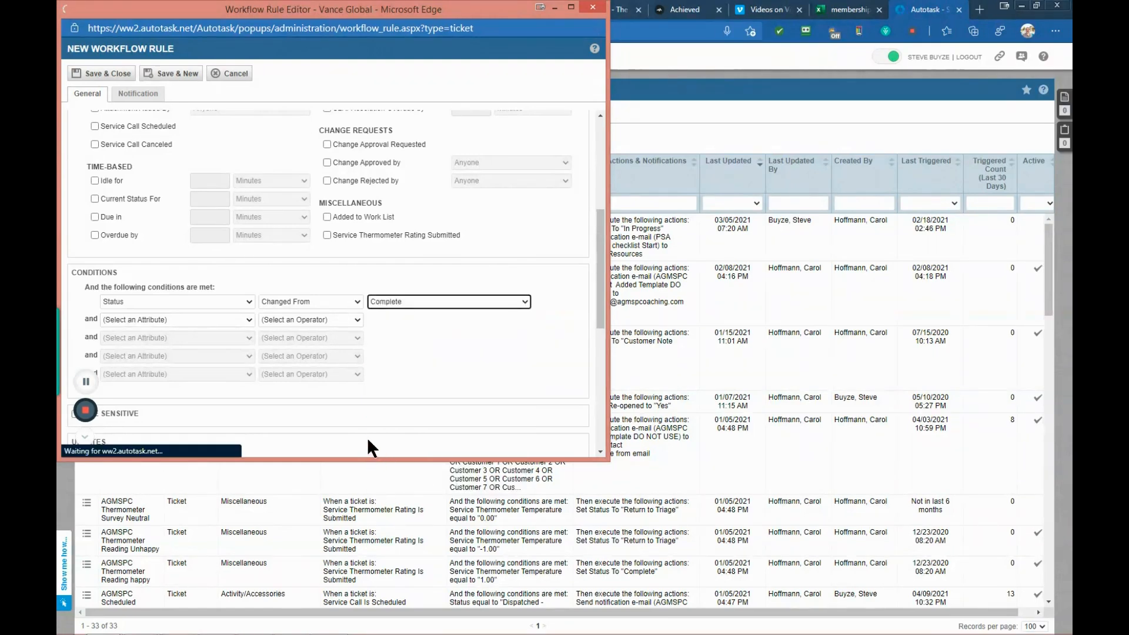
- Add an update to the Re-Open rule that sets UDF: Re-opened to Yes
scroll(373, 439, down, 2)
scroll(360, 434, down, 1)
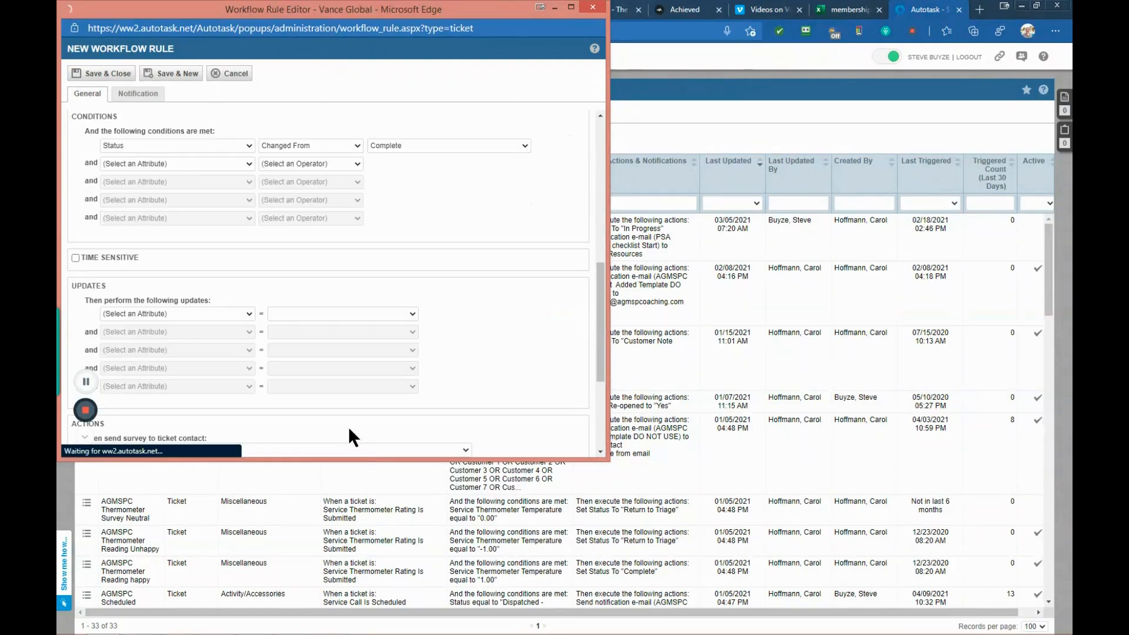
click(248, 314)
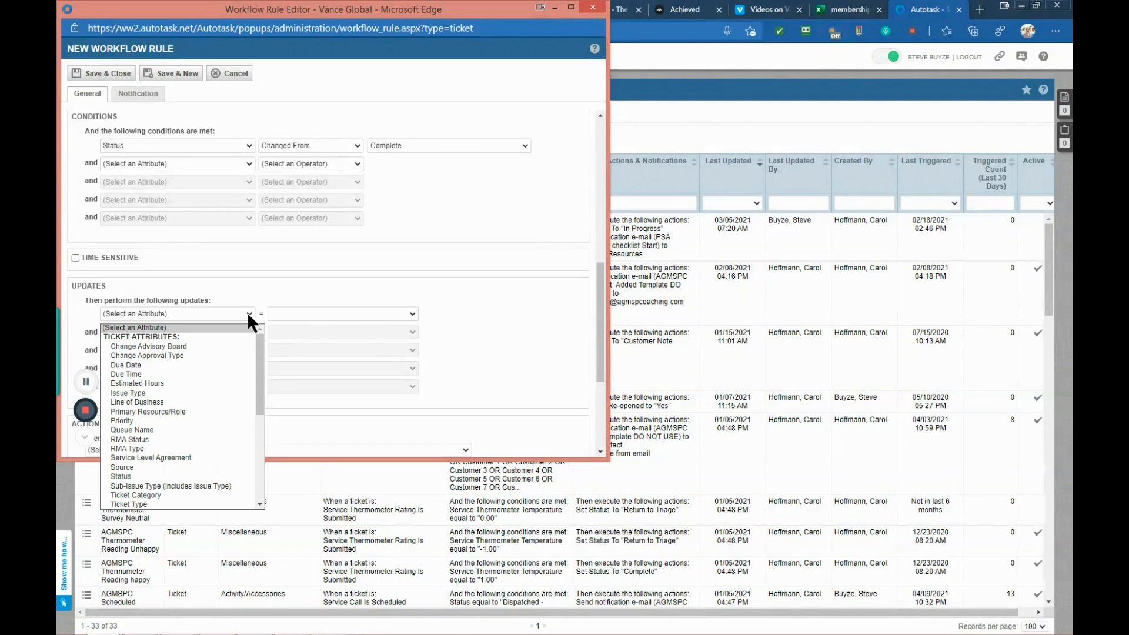
scroll(260, 353, down, 1)
scroll(260, 359, down, 2)
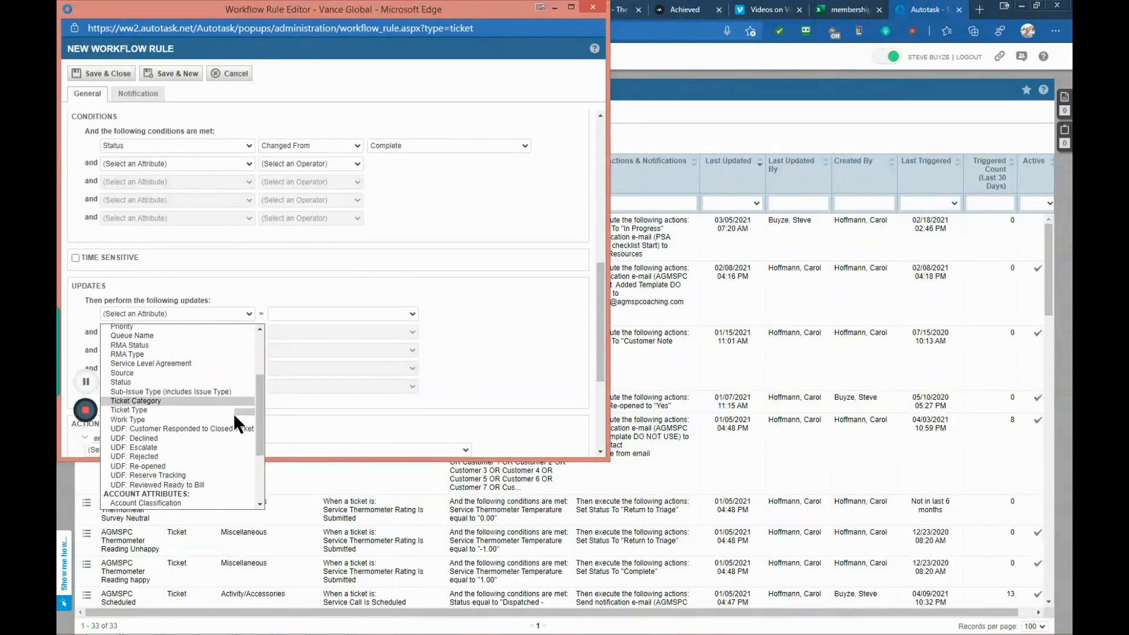
click(200, 465)
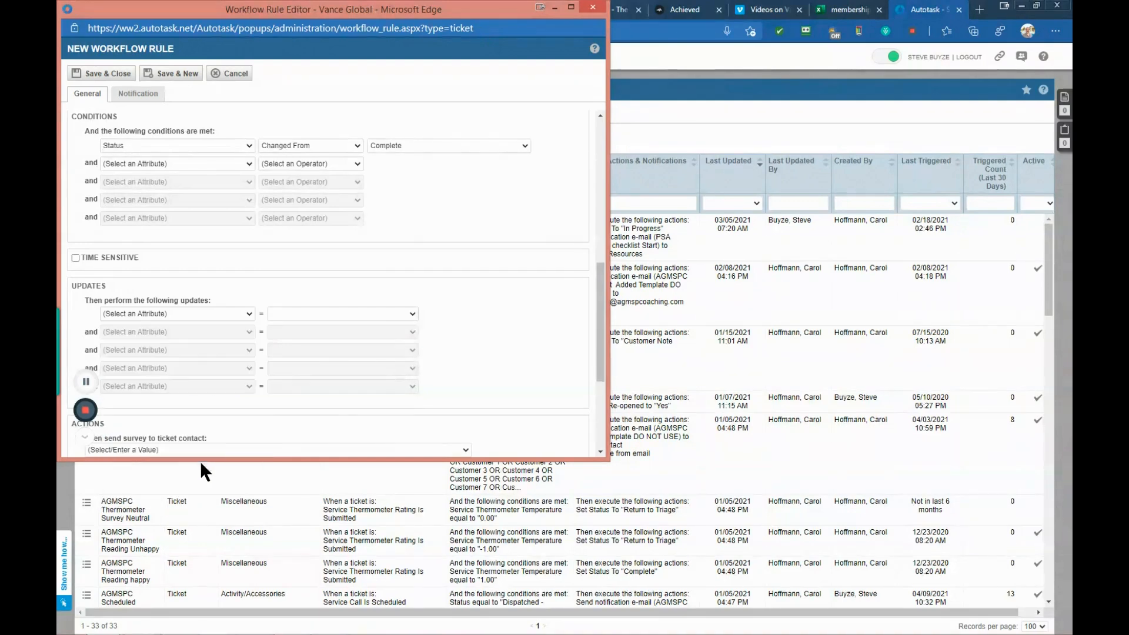
click(412, 314)
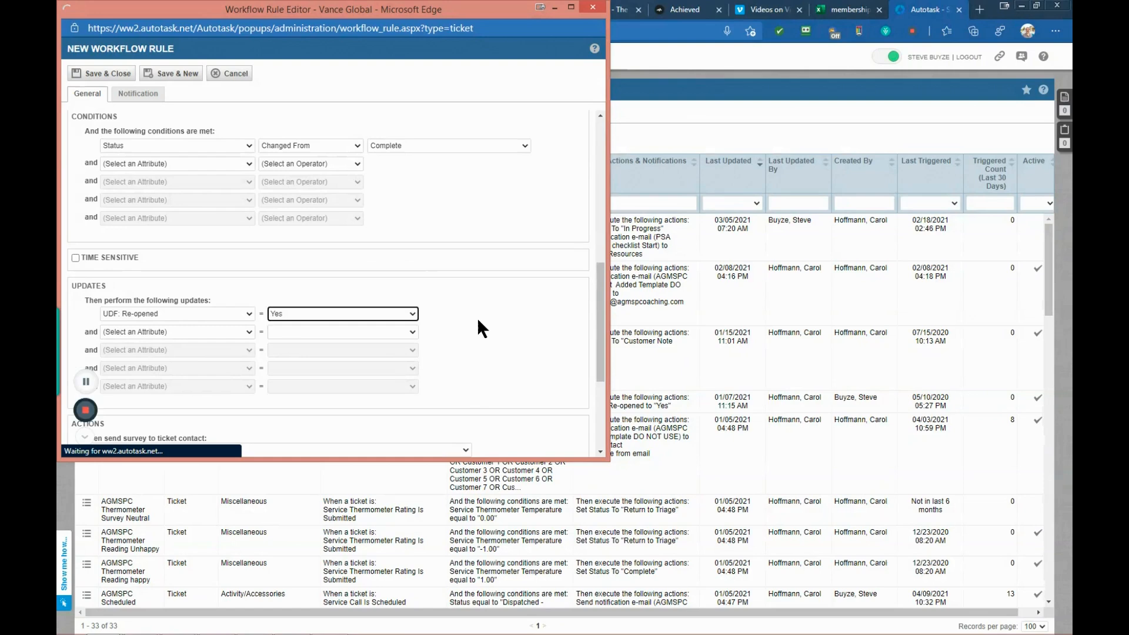
scroll(479, 317, up, 3)
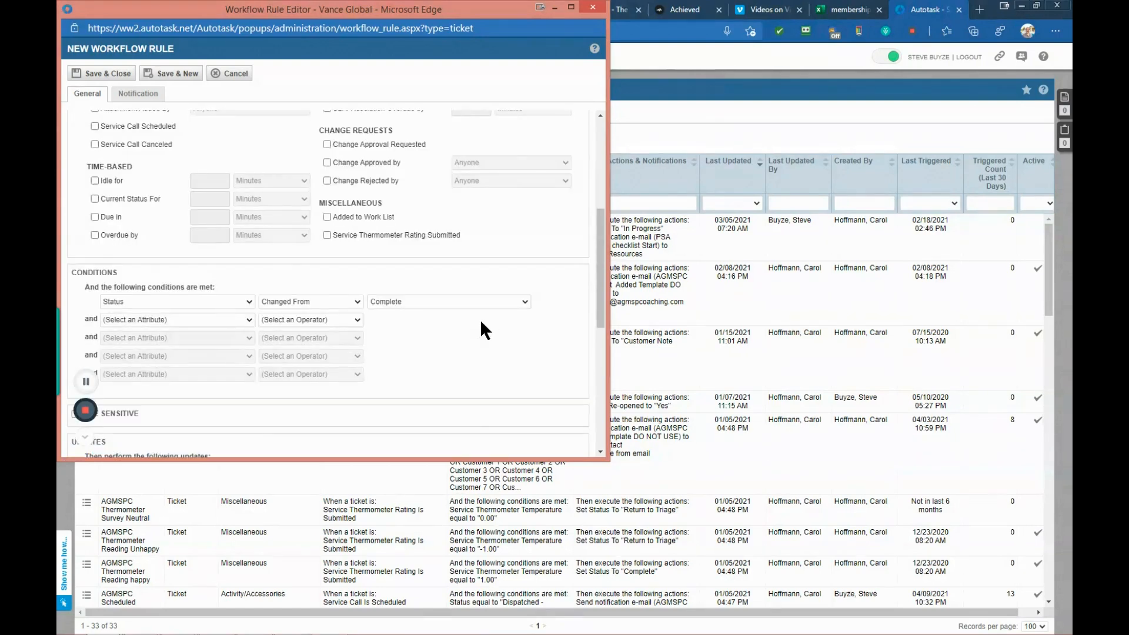
scroll(478, 319, up, 5)
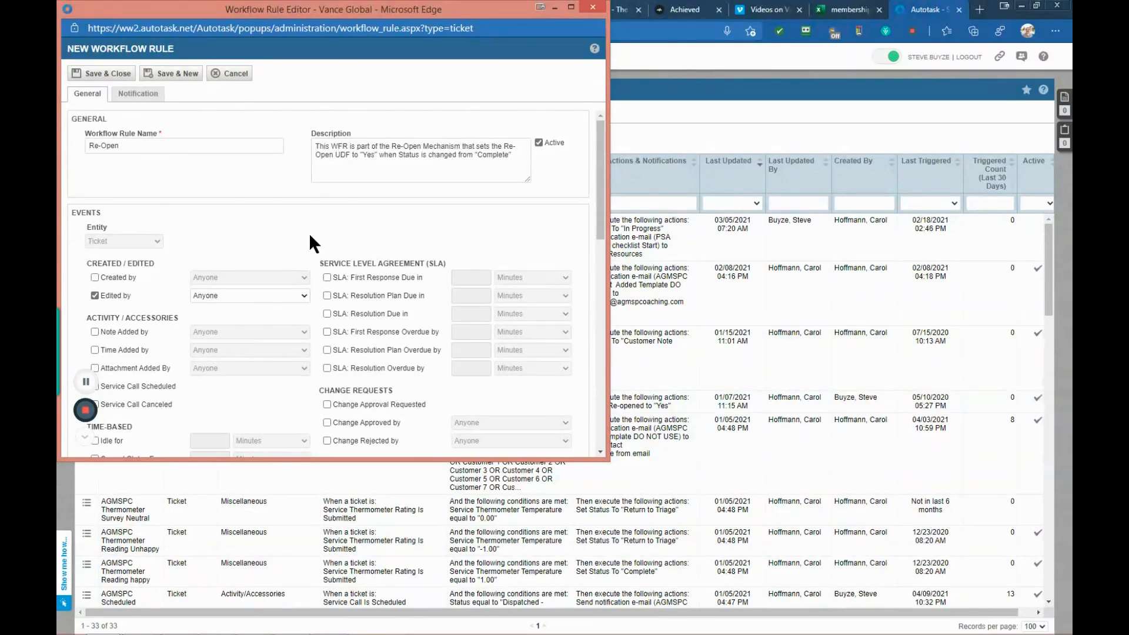
scroll(306, 231, down, 5)
scroll(304, 232, up, 3)
scroll(304, 232, up, 3)
click(85, 410)
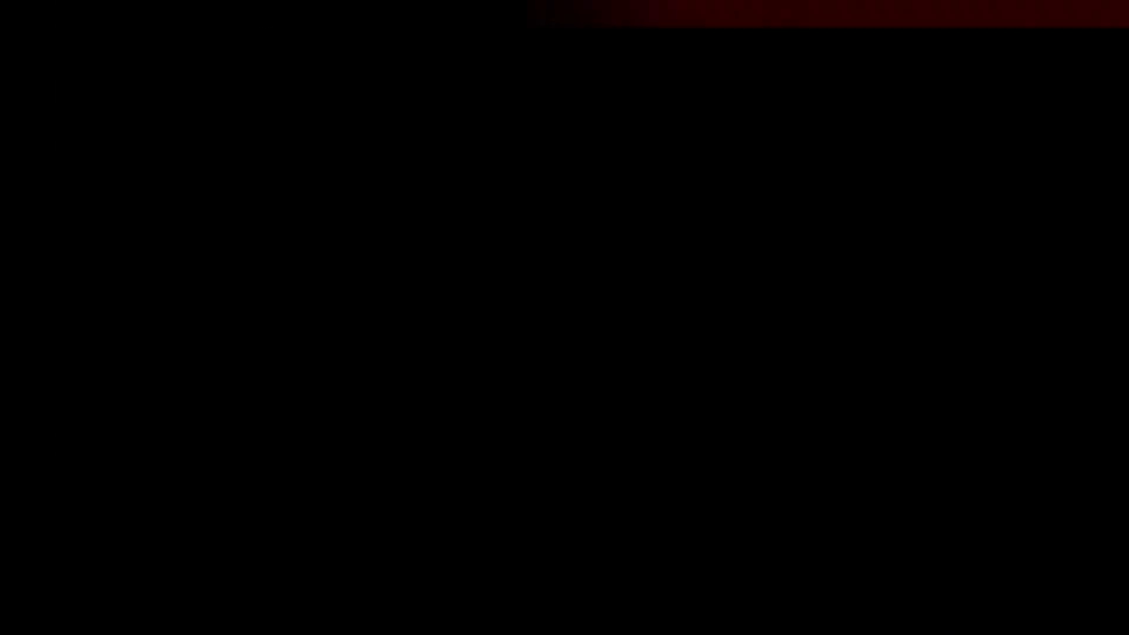